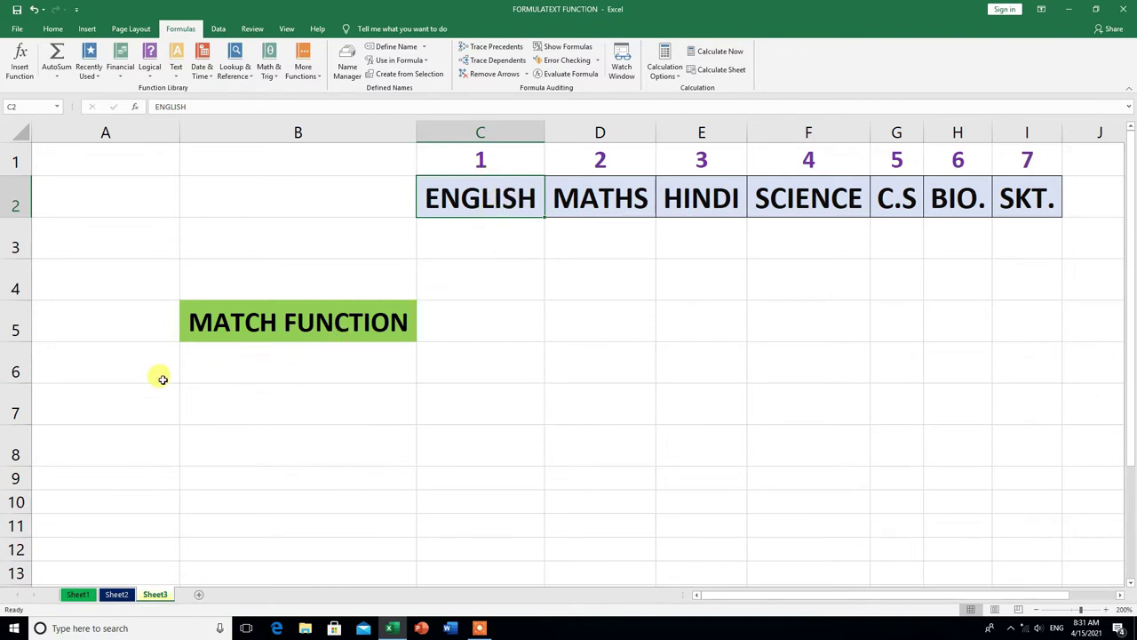
# Step: Start a =MATCH( formula in cell B6 using the function autocomplete
pyautogui.click(237, 361)
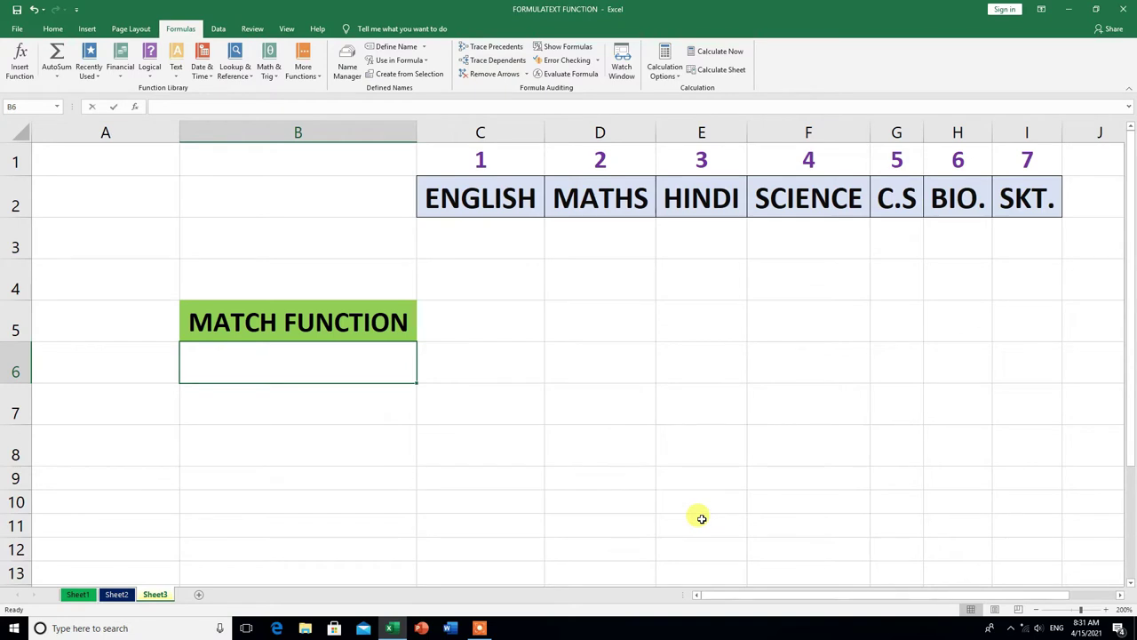
pyautogui.write('=')
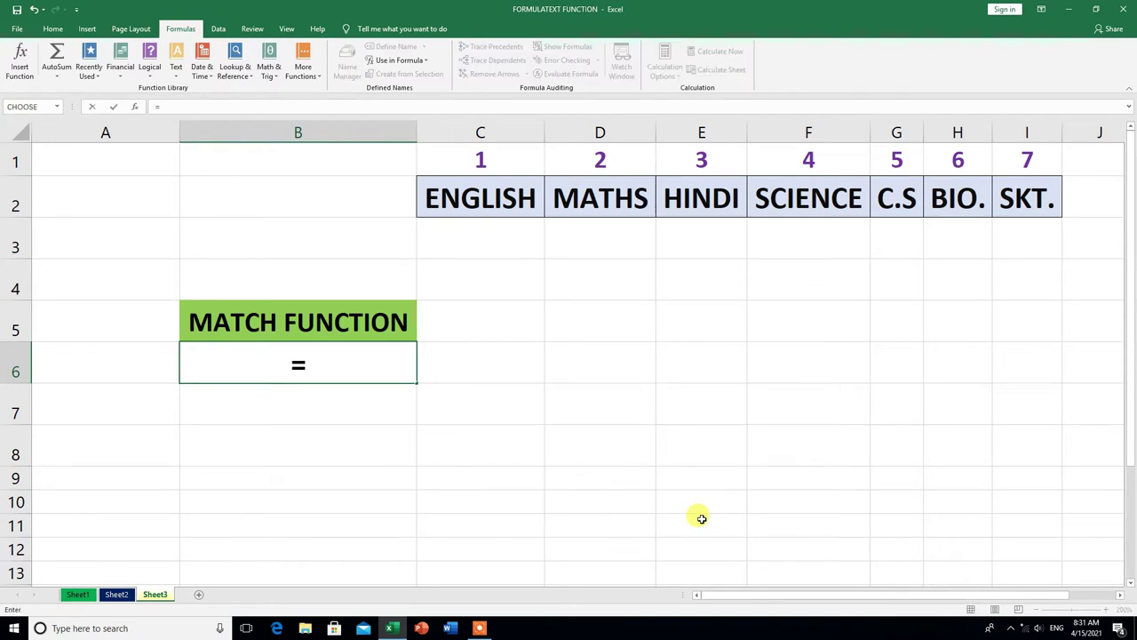
pyautogui.write('MAT')
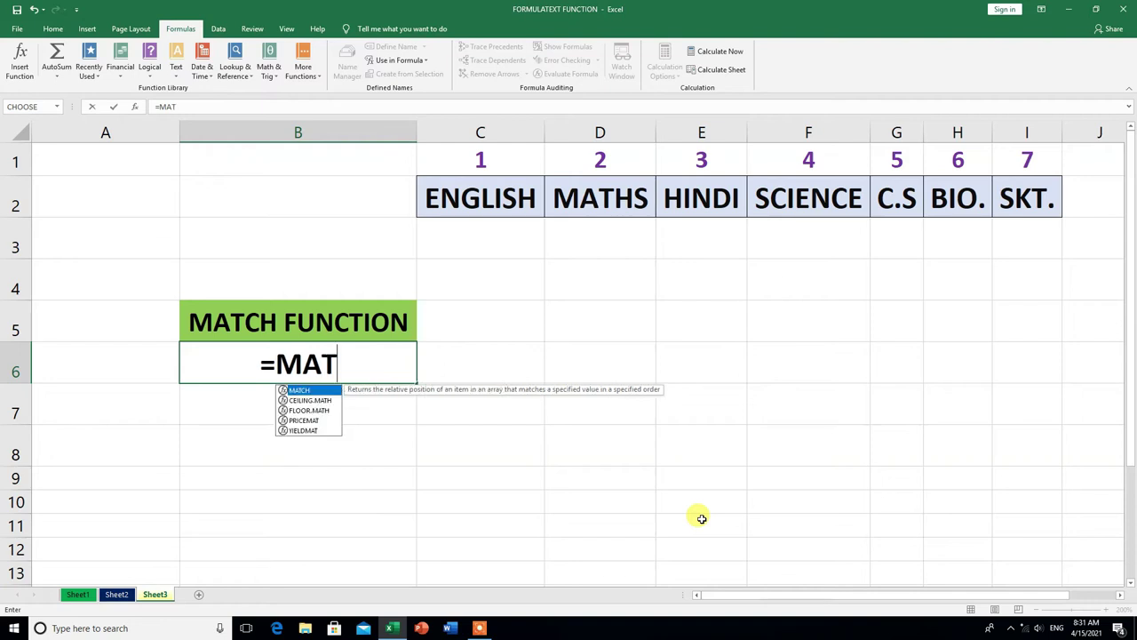
pyautogui.doubleClick(325, 391)
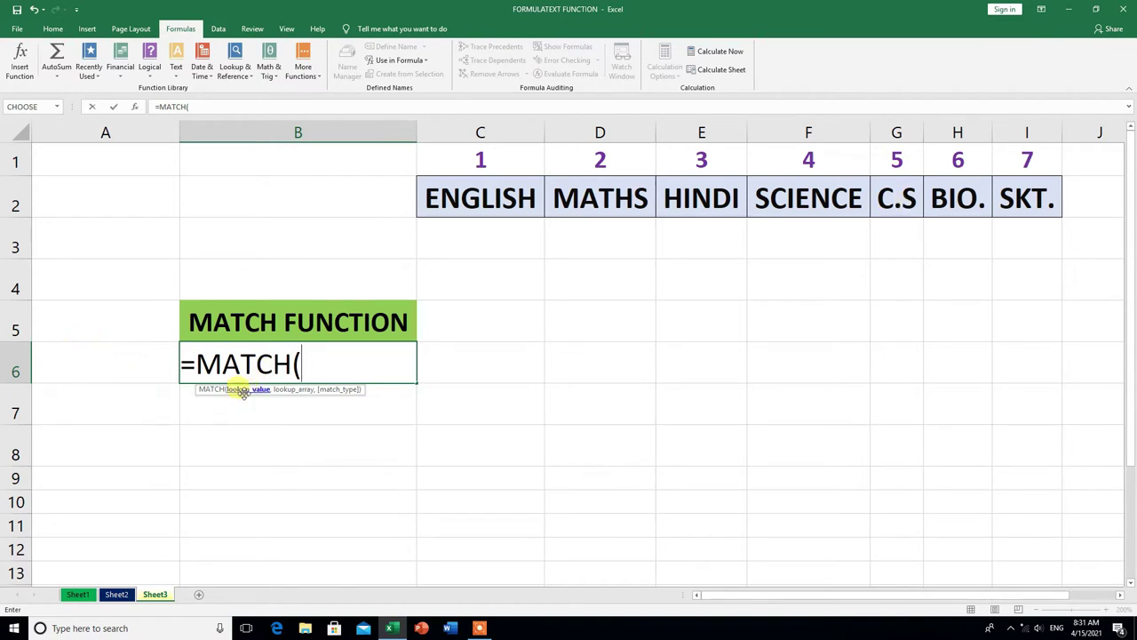
# Step: Complete B6 as =MATCH(A6,C2:I2,0), an exact match against the subject headers
pyautogui.click(93, 363)
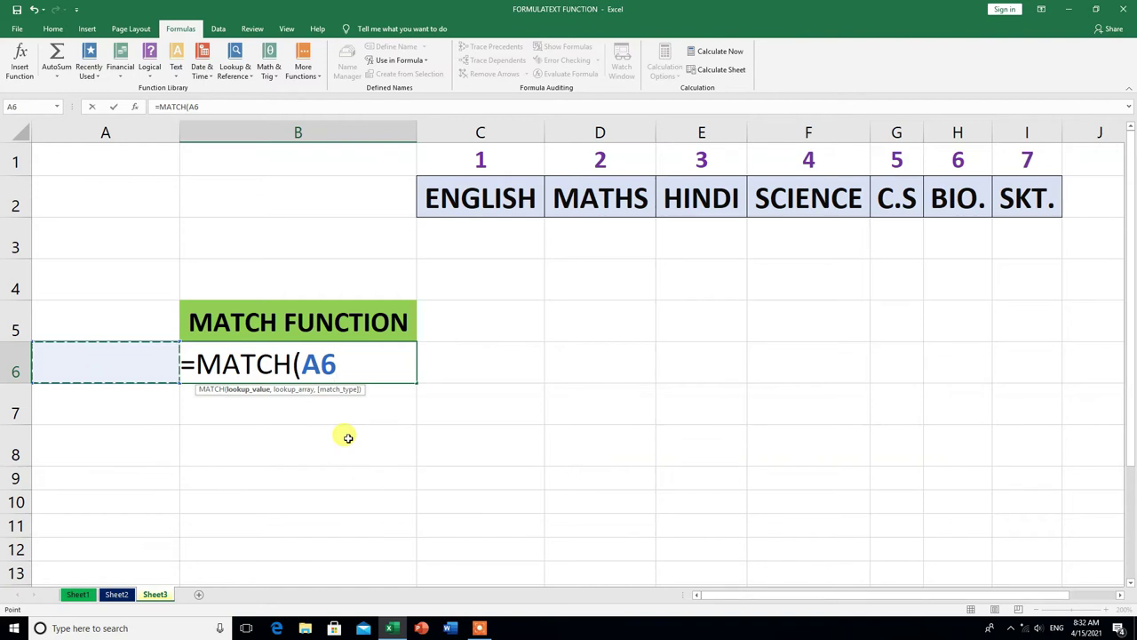
pyautogui.write(',')
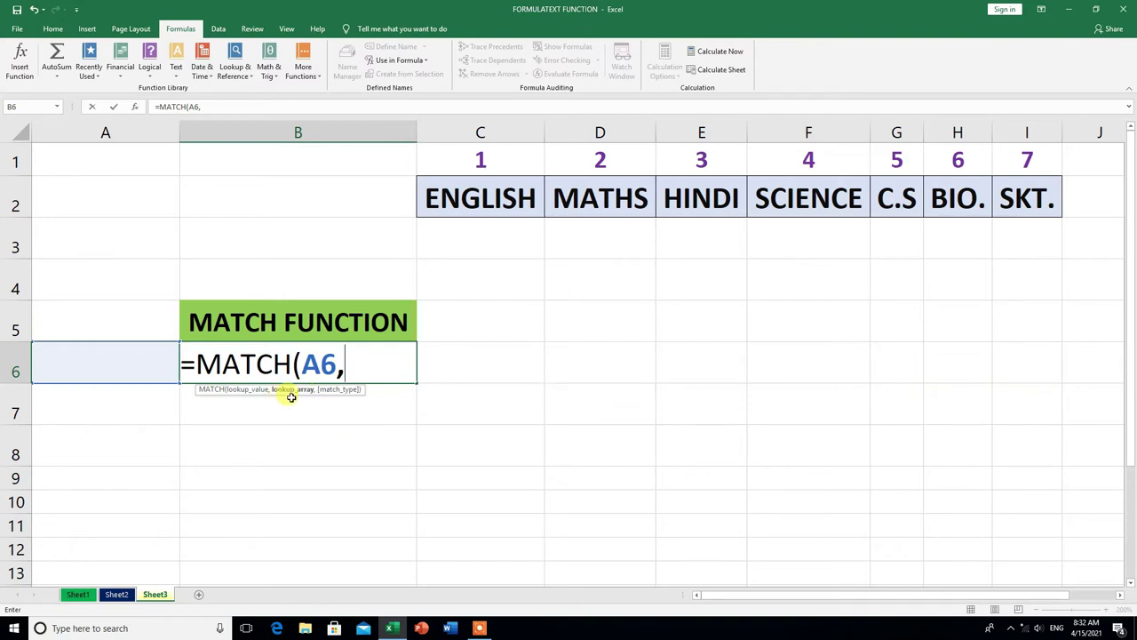
pyautogui.moveTo(445, 197); pyautogui.dragTo(1013, 186)
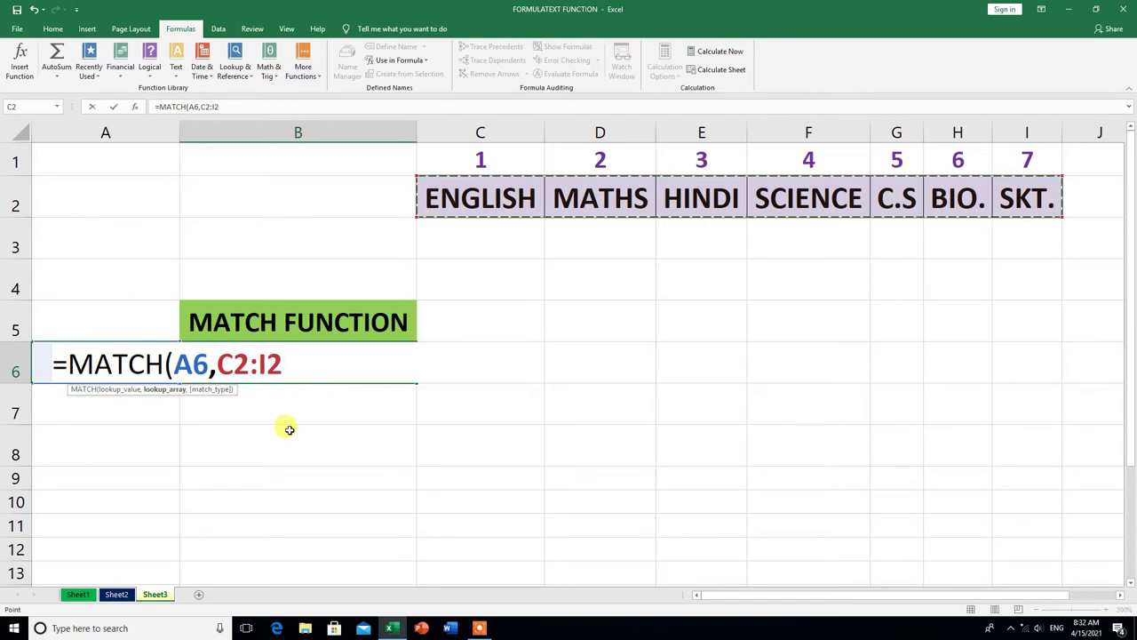
pyautogui.write(',')
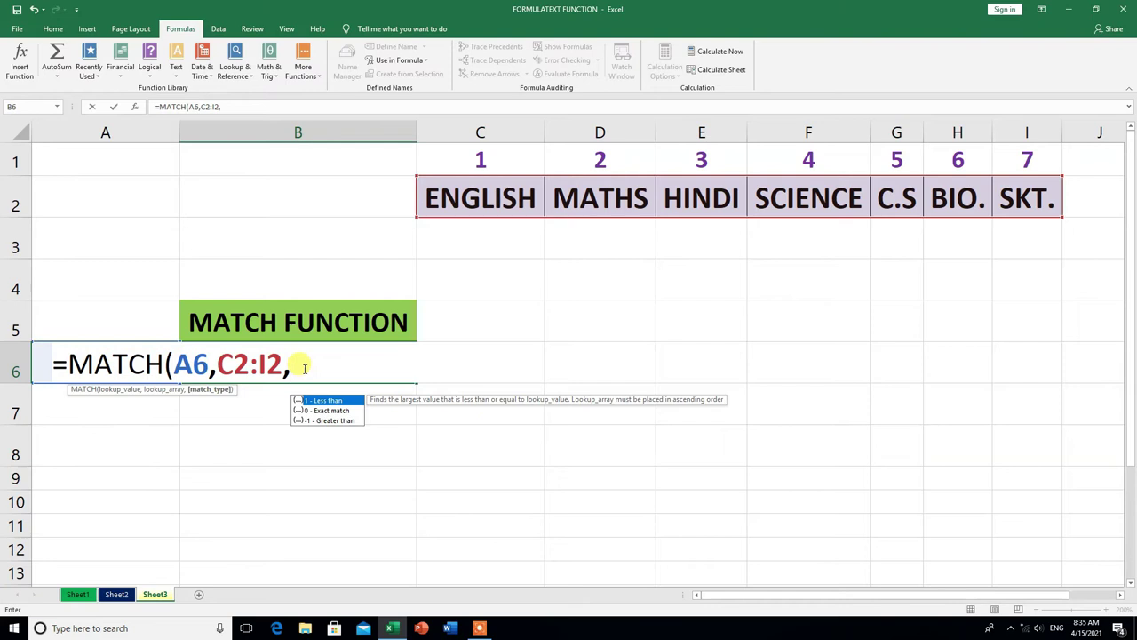
pyautogui.doubleClick(325, 411)
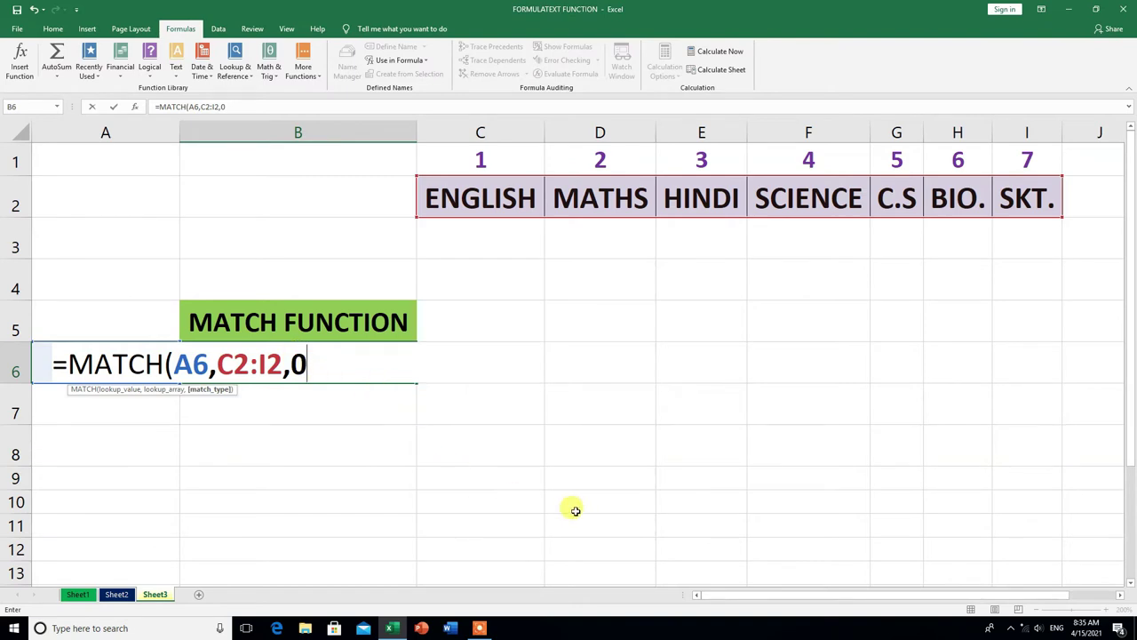
pyautogui.write(')')
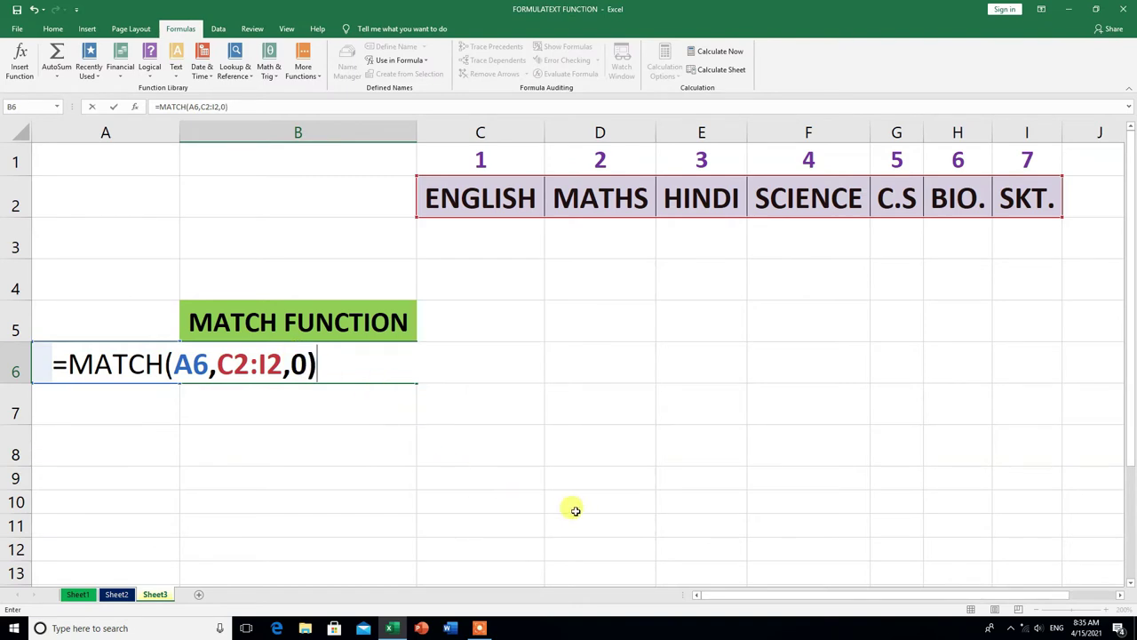
pyautogui.press('Return')
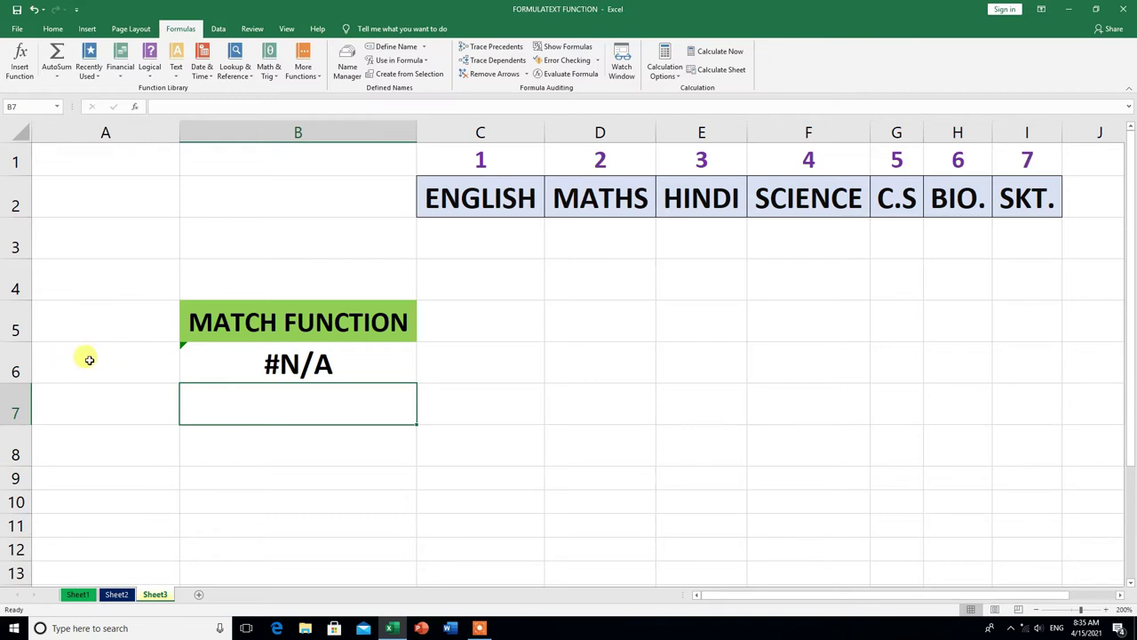
# Step: Enter ENGLISH in A6 so the MATCH in B6 returns 1
pyautogui.click(89, 359)
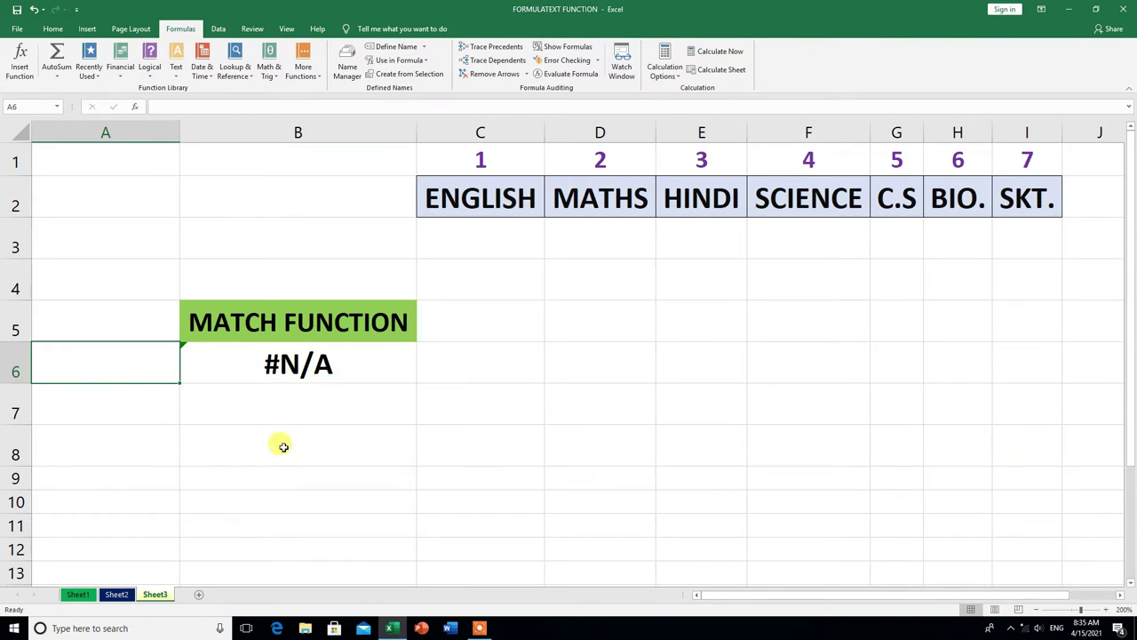
pyautogui.write('ENGLISH')
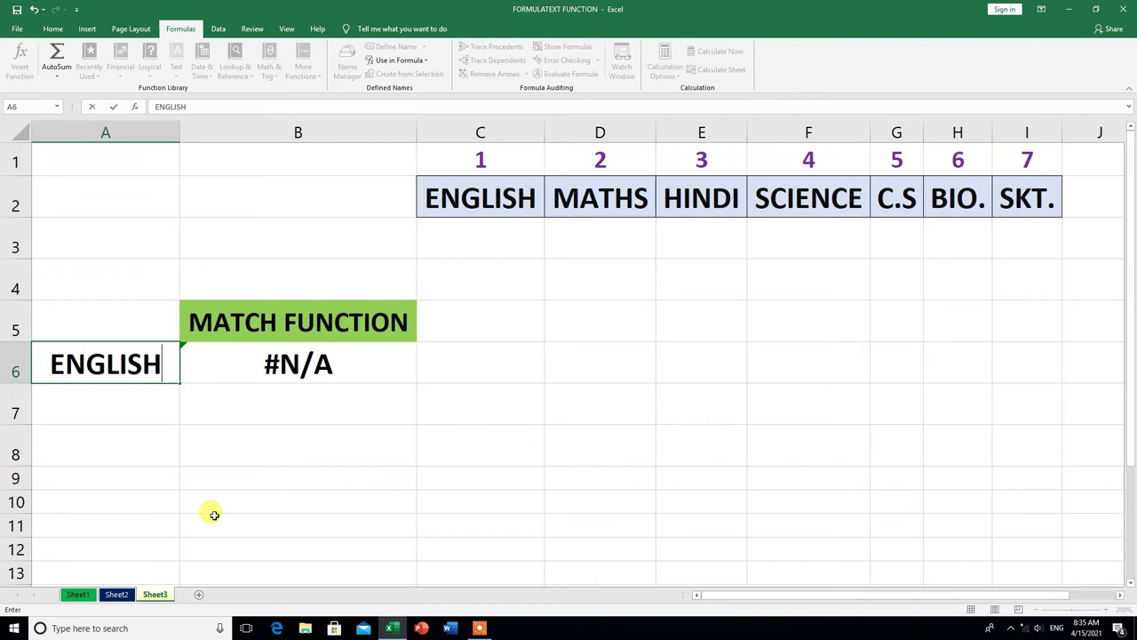
pyautogui.press('Return')
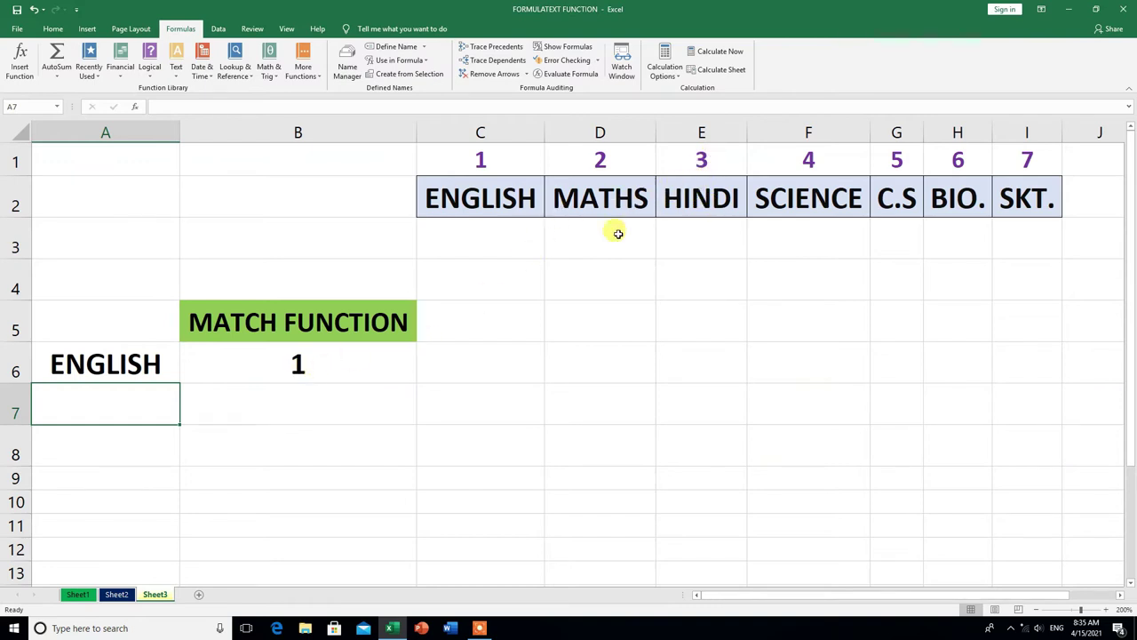
pyautogui.click(104, 363)
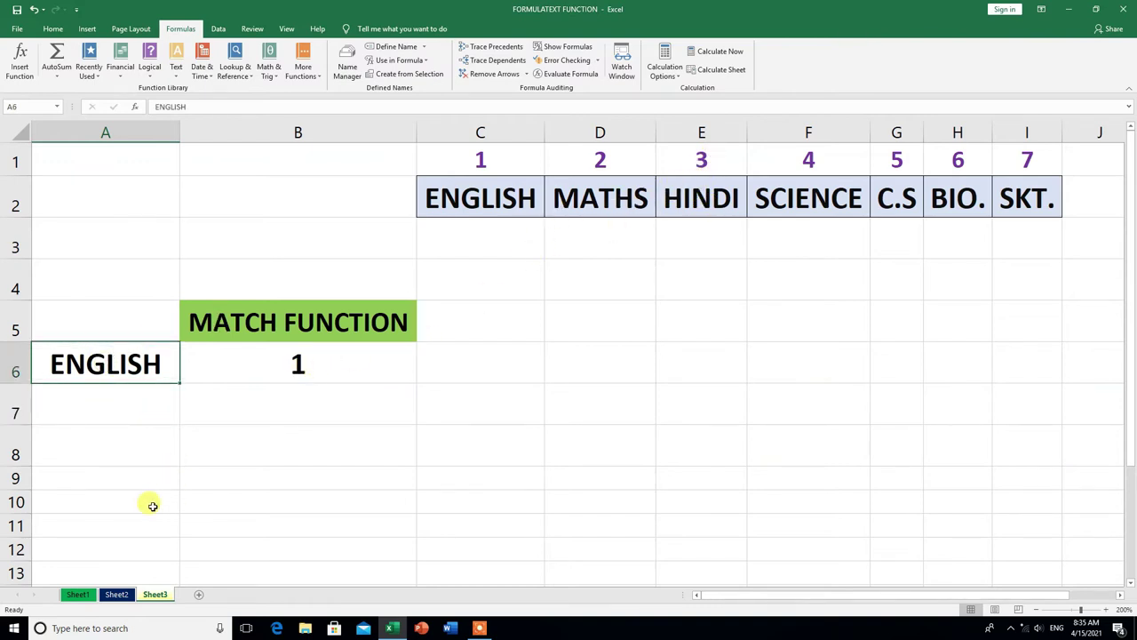
# Step: Try HINDI in A6, then replace it with C.S so B6 returns 5
pyautogui.write('HINDI')
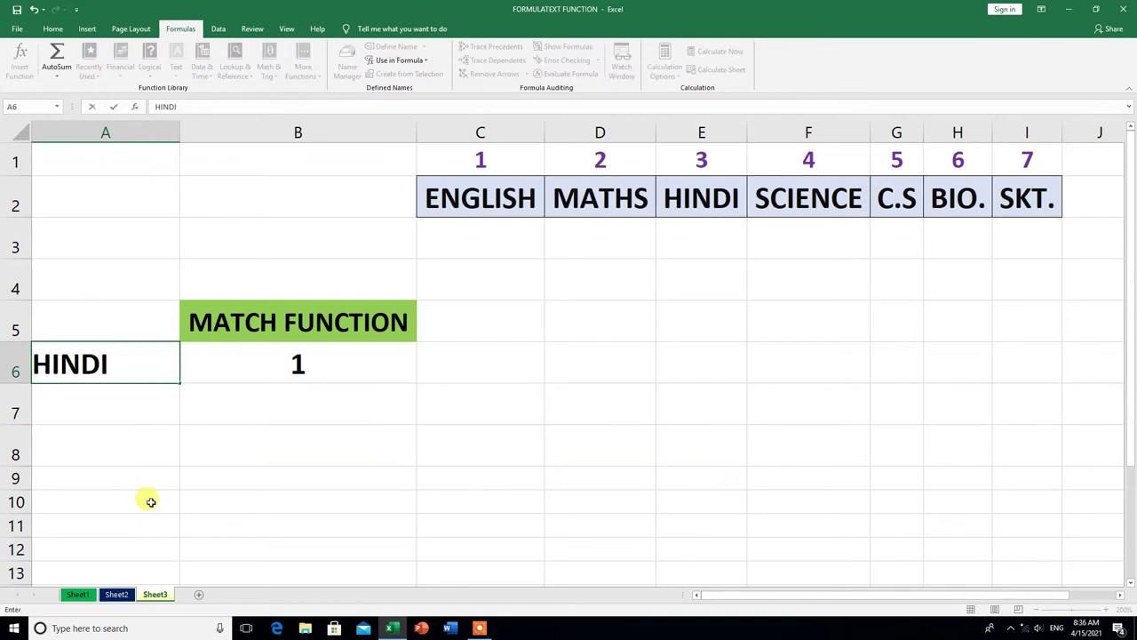
pyautogui.press('Return')
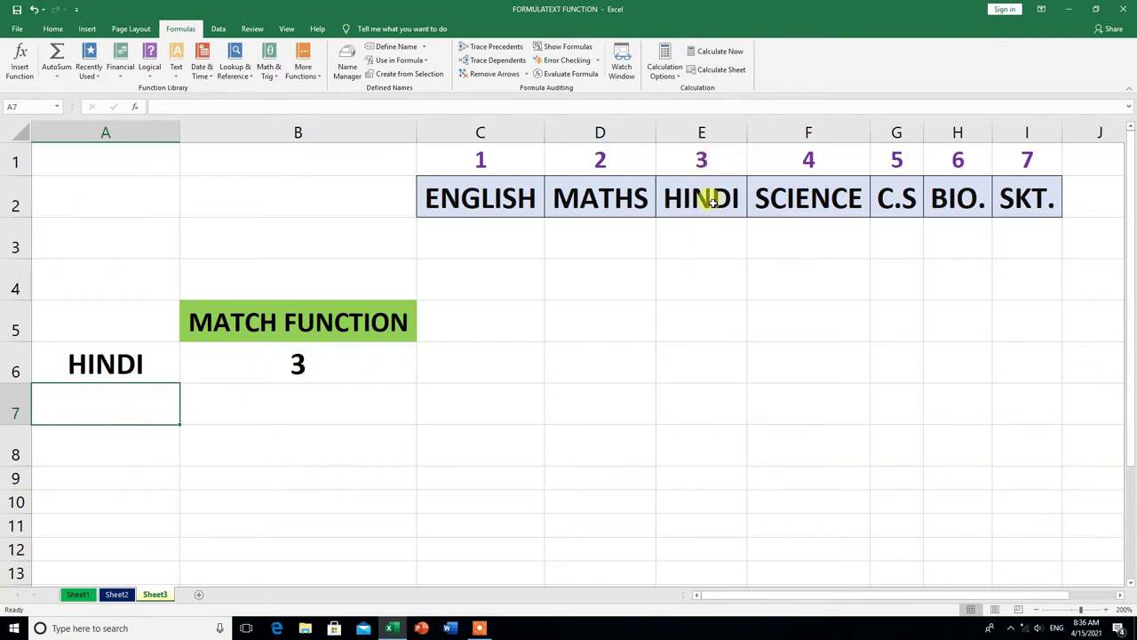
pyautogui.press('Up')
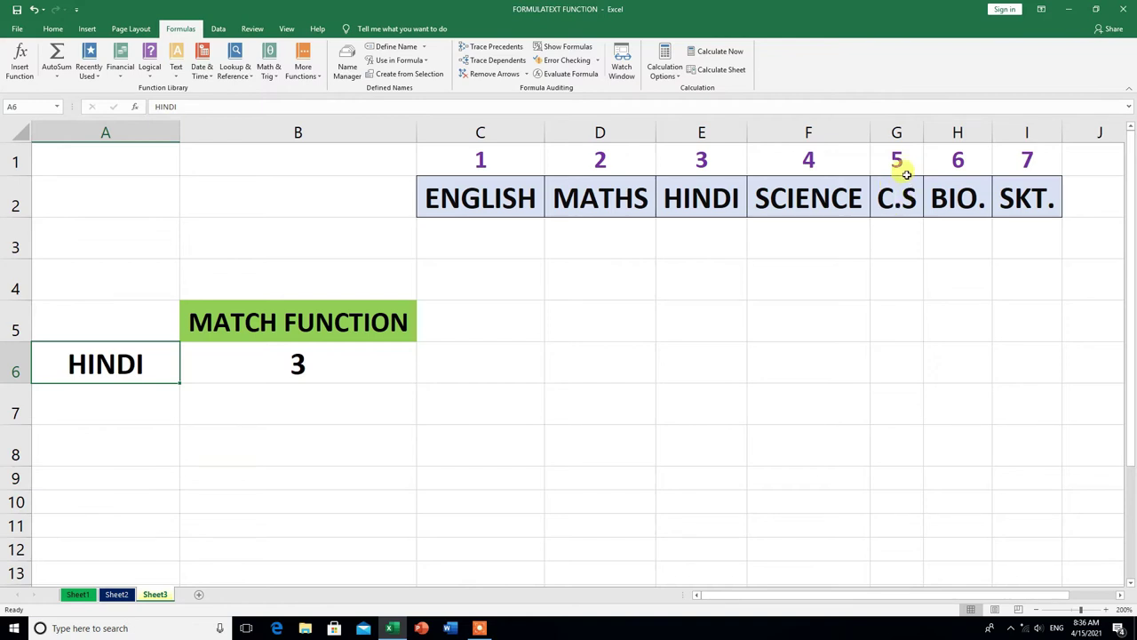
pyautogui.write('C.S')
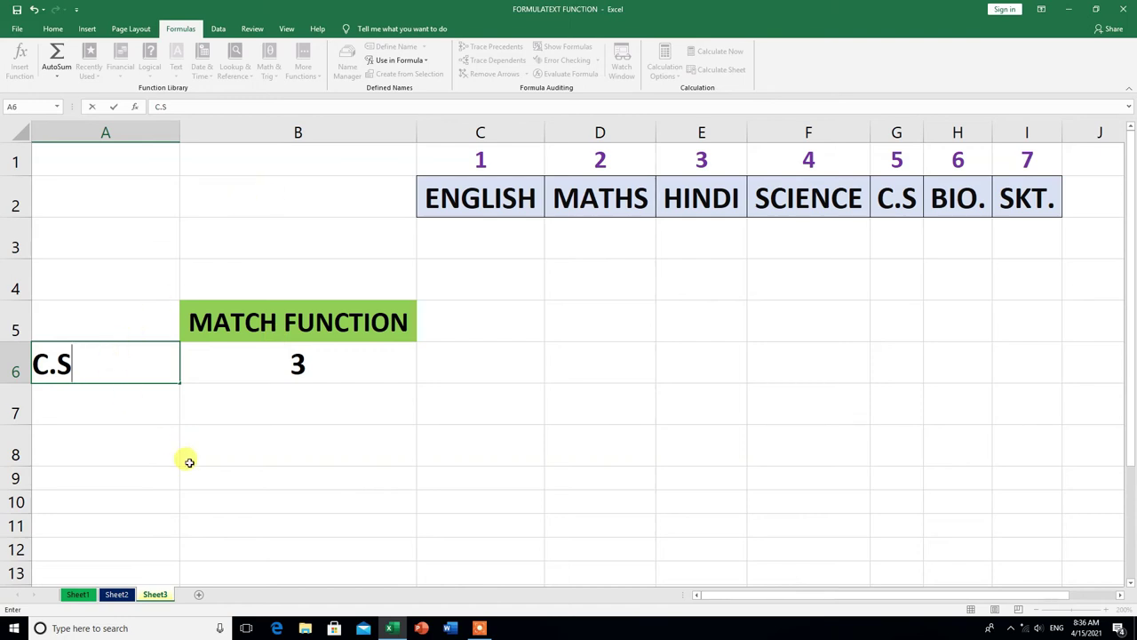
pyautogui.press('Return')
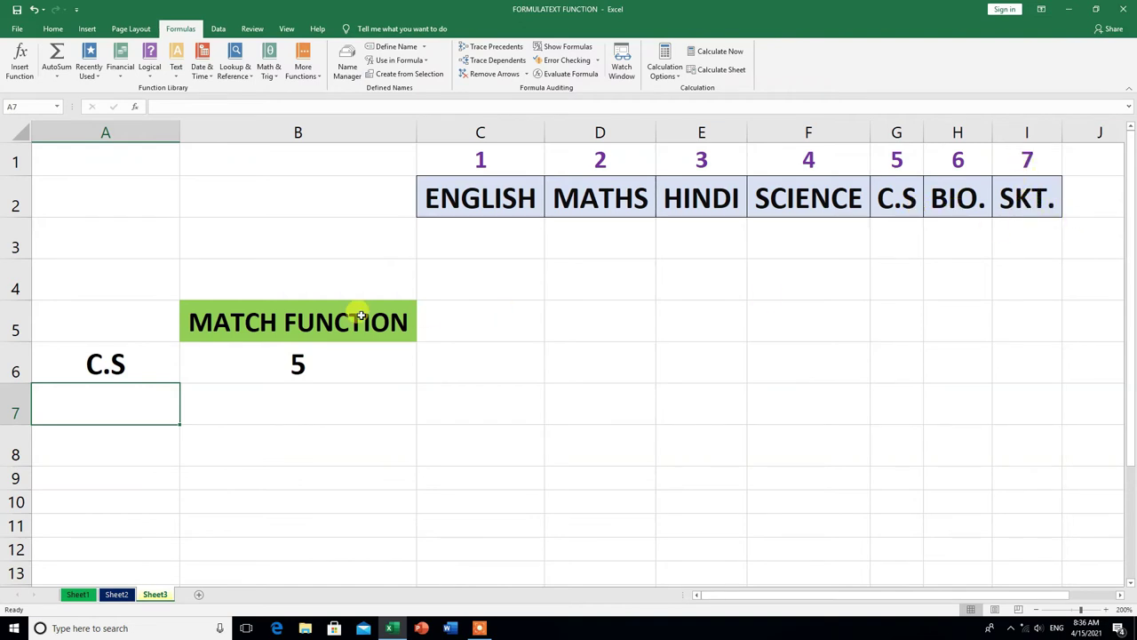
# Step: Replace A6's subject with SKT. so B6 recalculates to 7
pyautogui.click(120, 373)
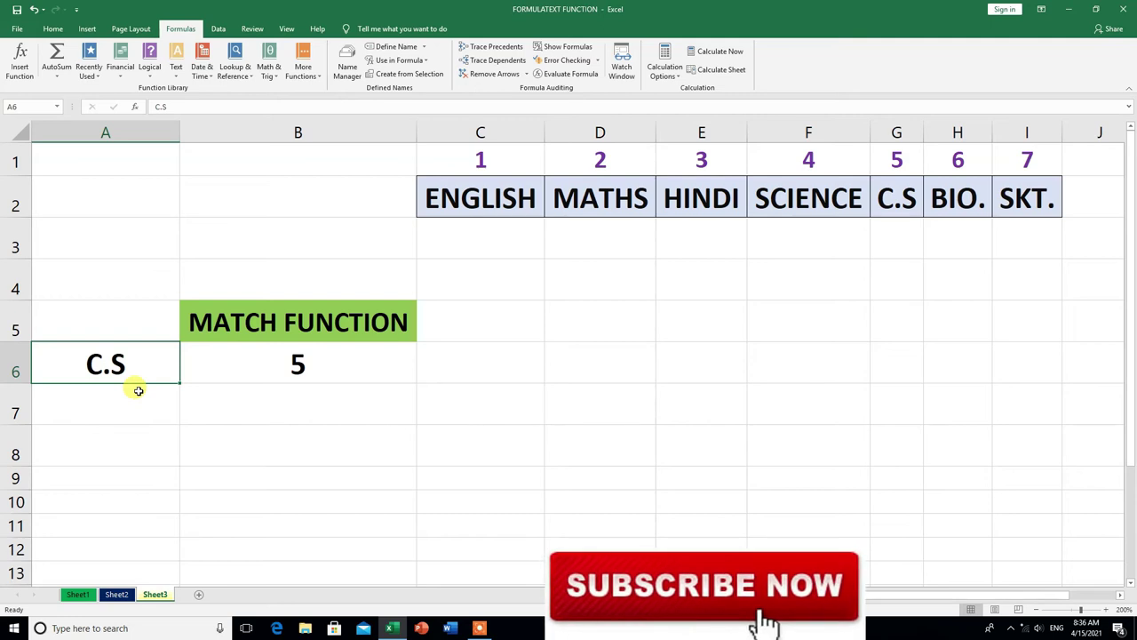
pyautogui.write('SKT.')
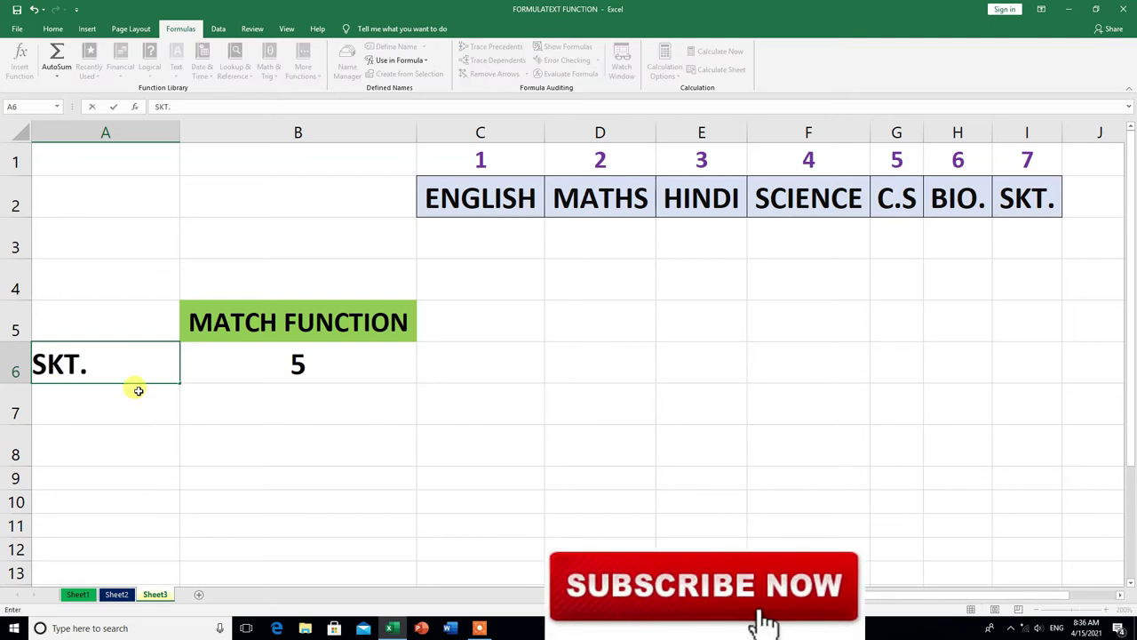
pyautogui.press('Return')
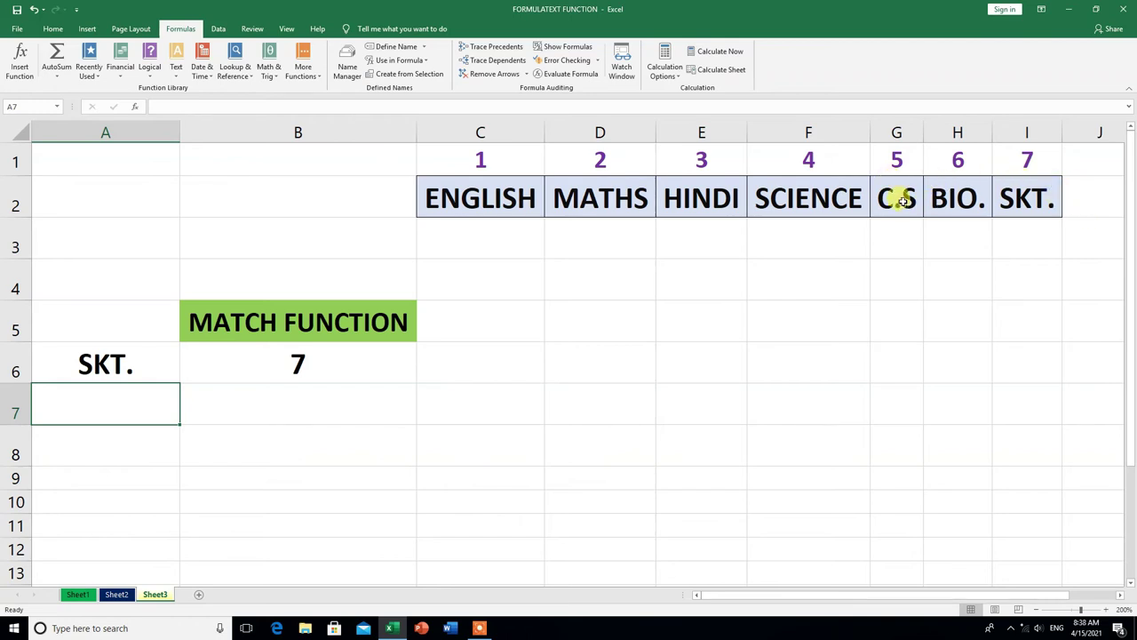
# Step: Add a duplicate C.S subject header in cell J2
pyautogui.click(1089, 196)
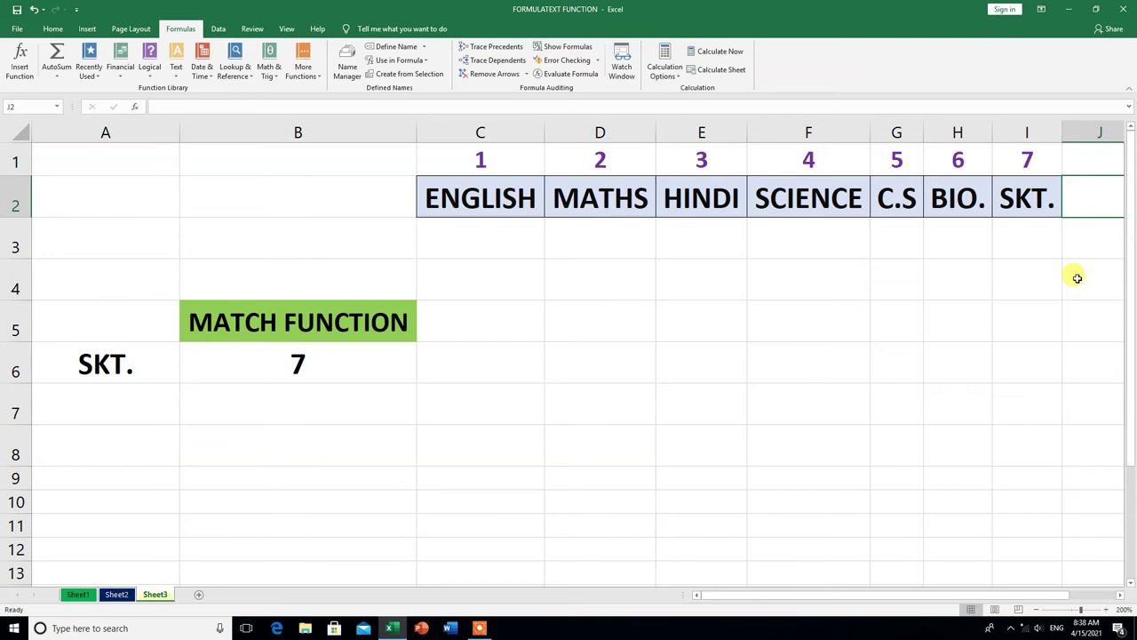
pyautogui.write('C.S')
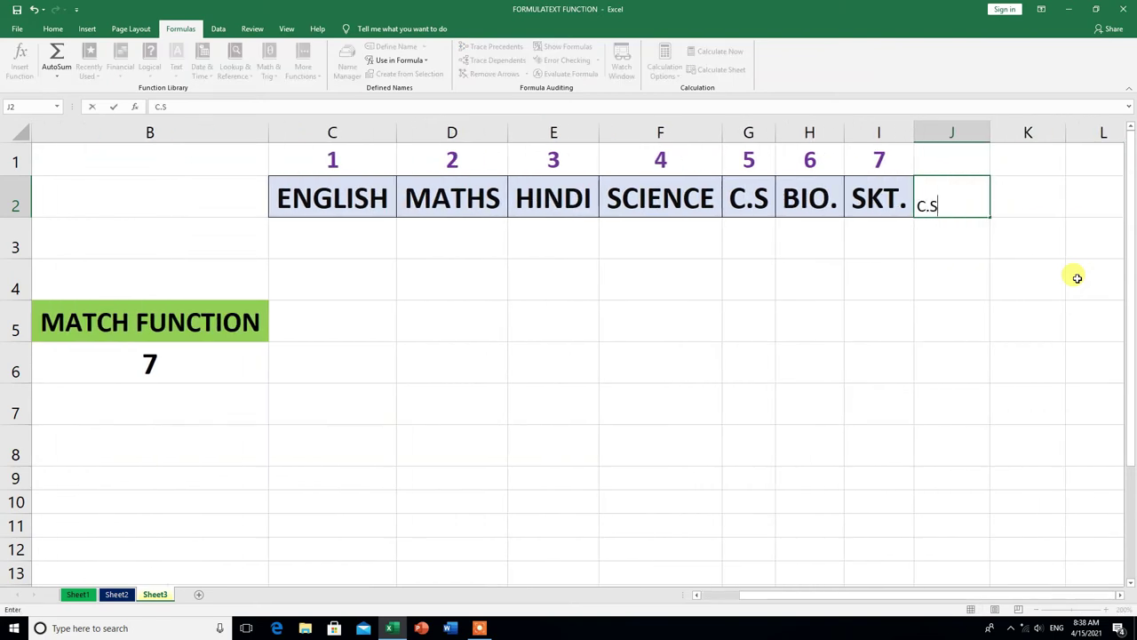
pyautogui.click(967, 265)
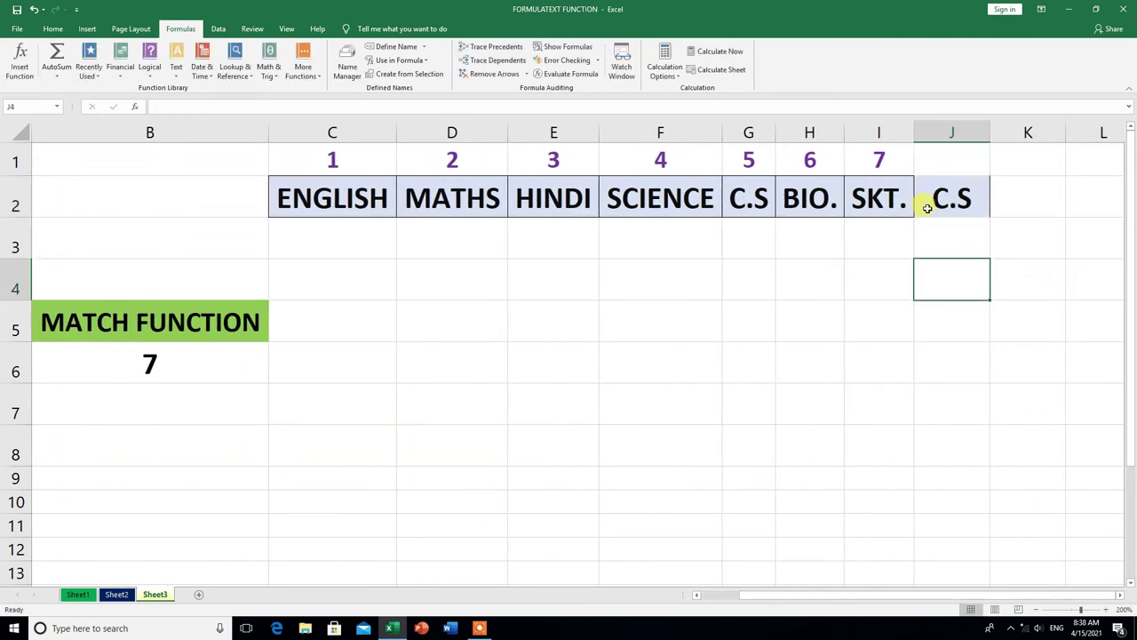
# Step: Number the new column 8 in cell J1
pyautogui.click(945, 157)
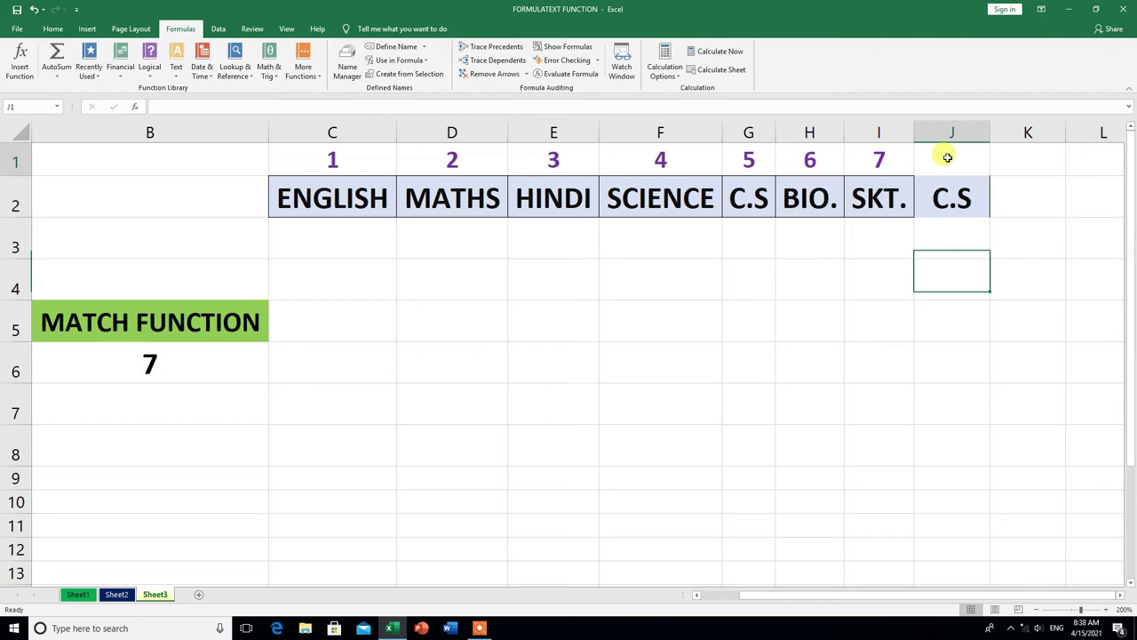
pyautogui.write('8')
pyautogui.click(1054, 298)
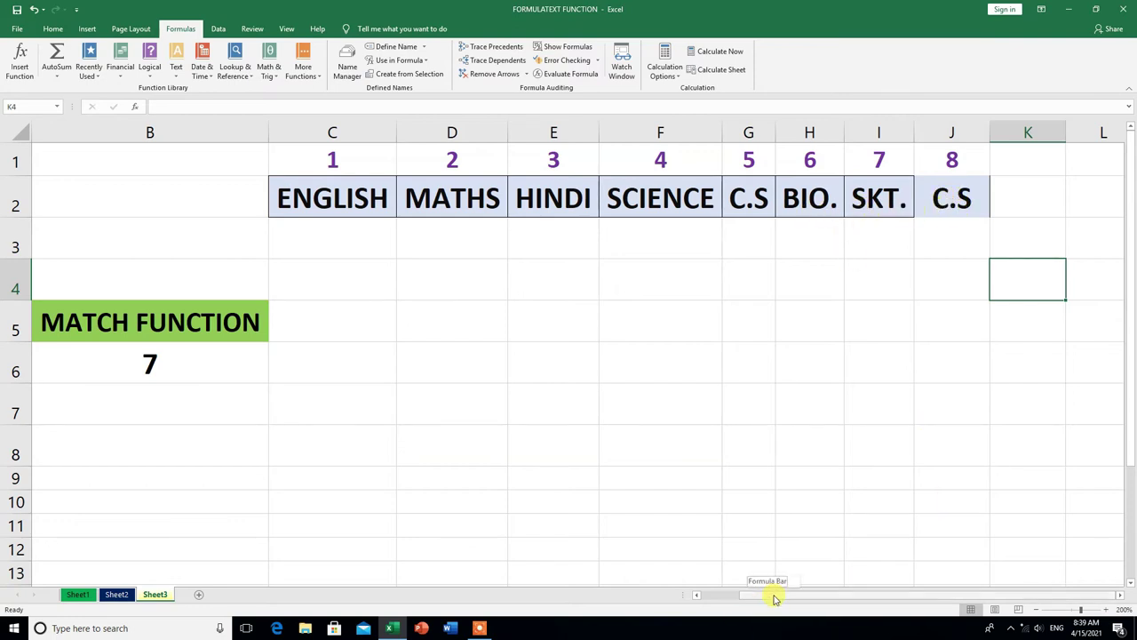
# Step: Change A6 from SKT. back to C.S so B6 returns 5 again
pyautogui.moveTo(774, 599); pyautogui.dragTo(685, 597)
pyautogui.click(126, 370)
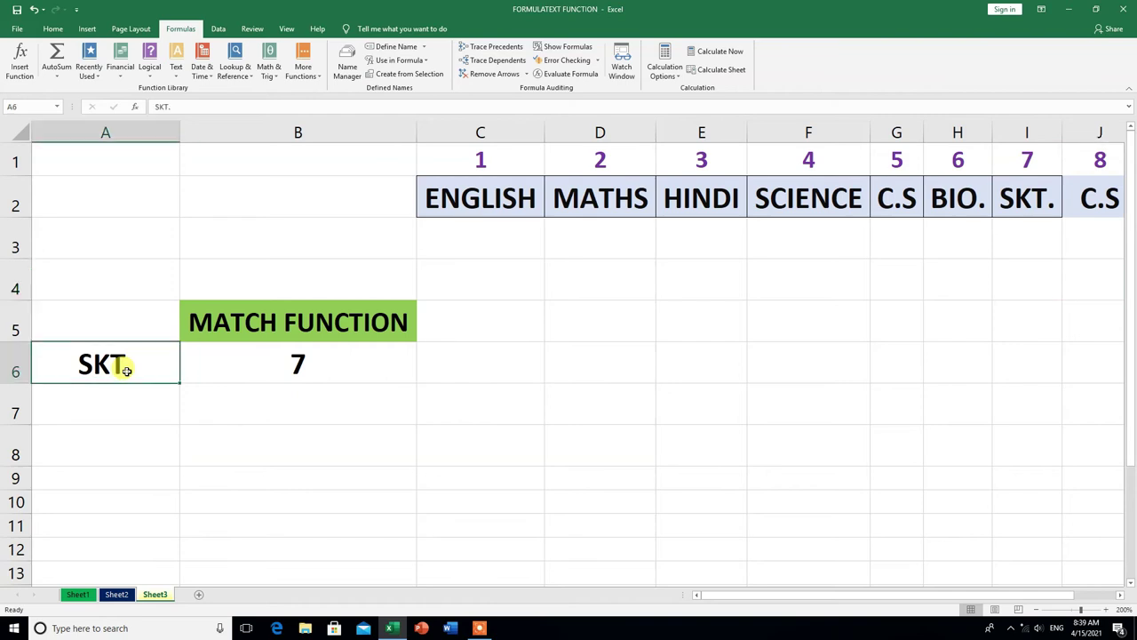
pyautogui.write('C.S')
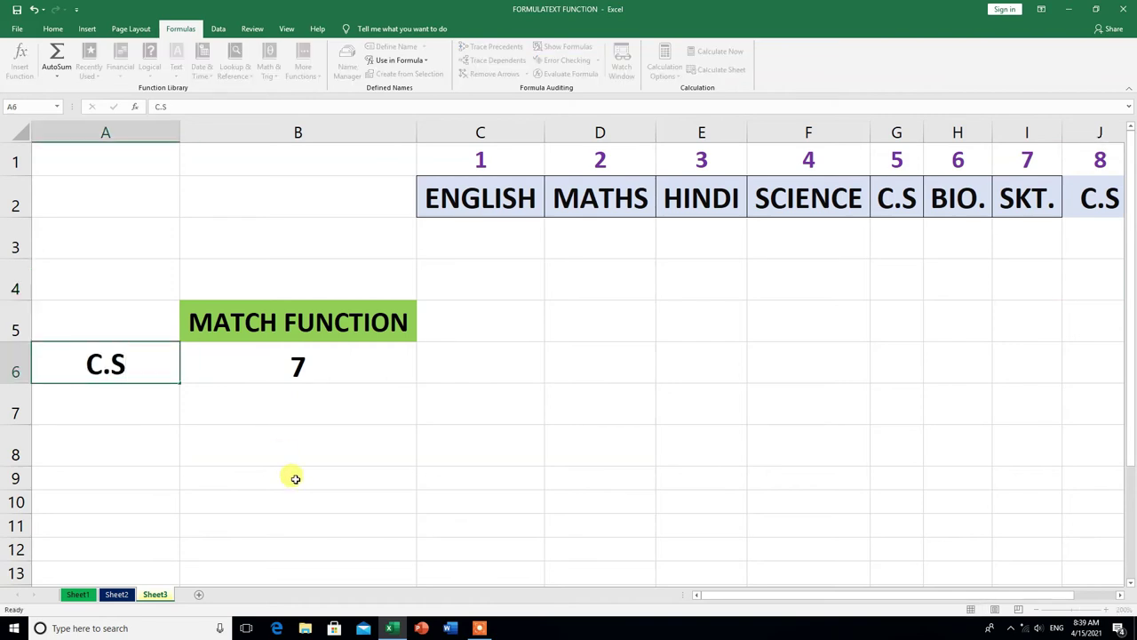
pyautogui.press('Return')
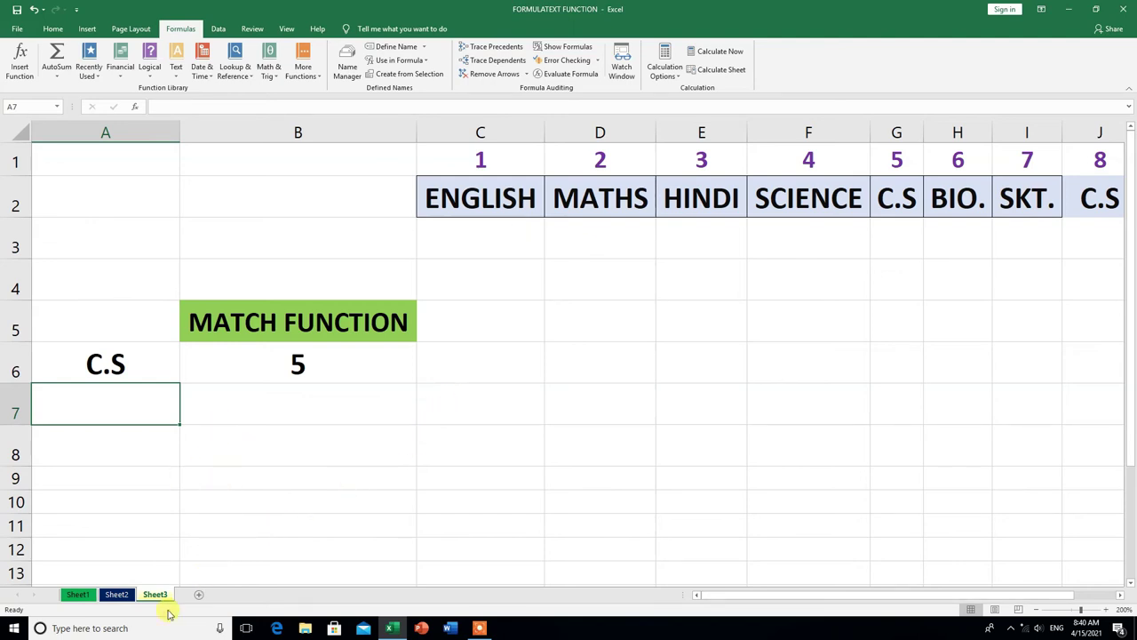
# Step: On Sheet1, begin =MATCH(H2, in cell I2 beside the marks table
pyautogui.click(80, 595)
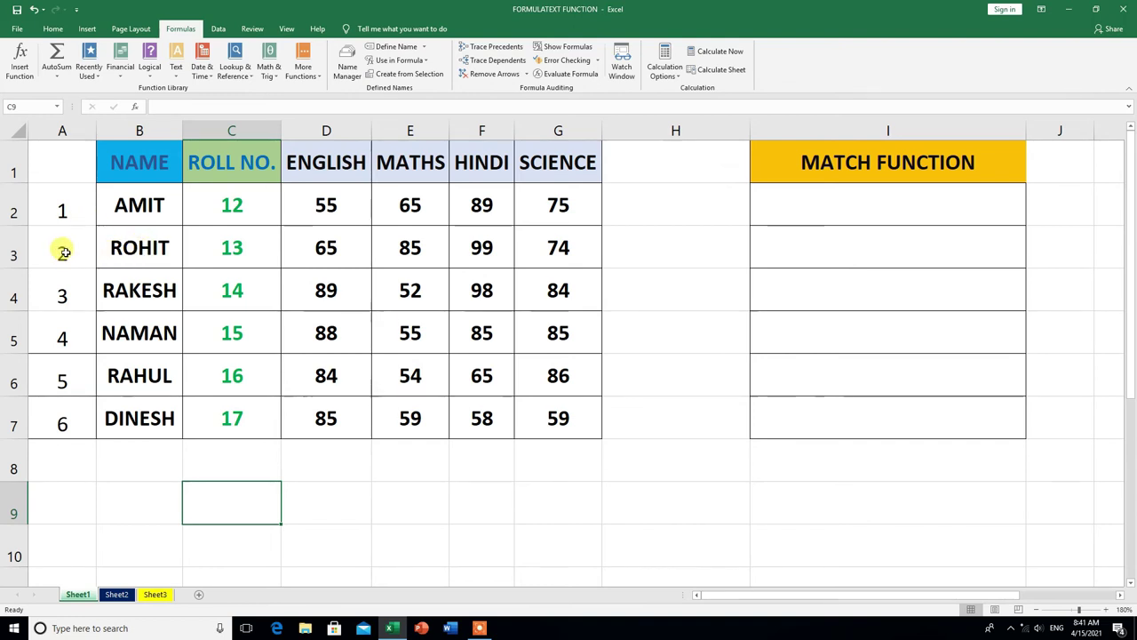
pyautogui.click(801, 205)
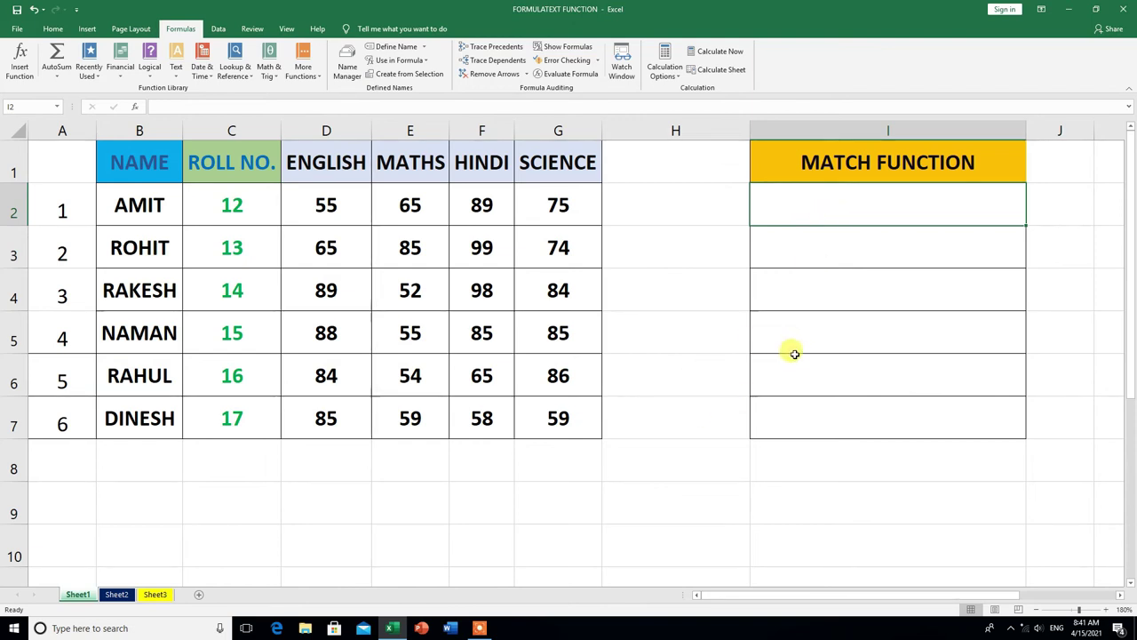
pyautogui.write('=')
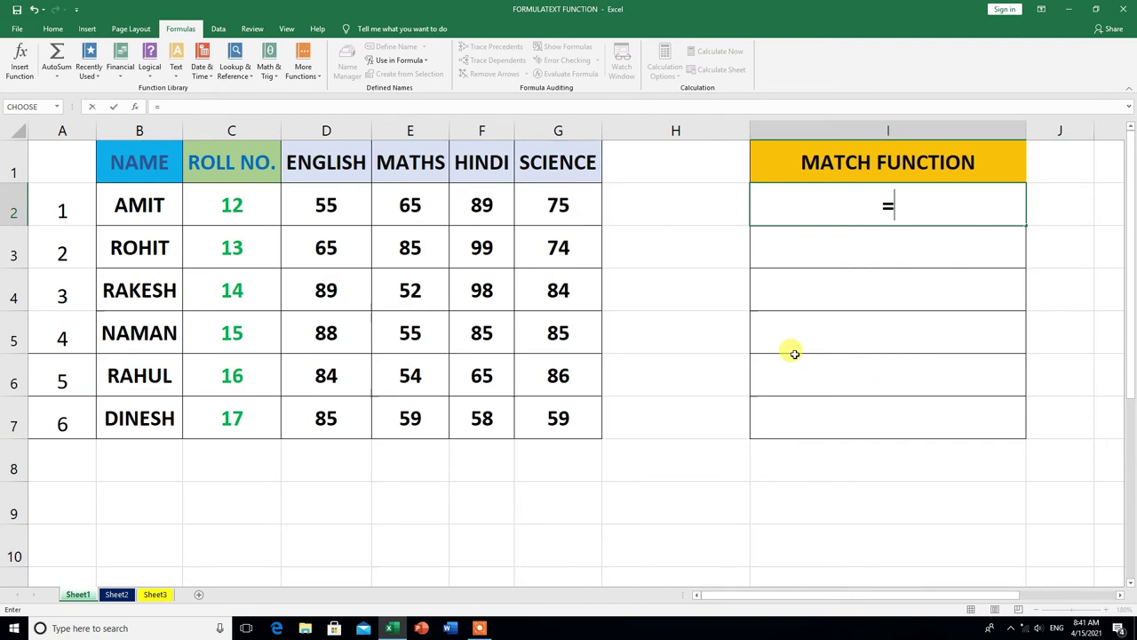
pyautogui.write('MAT')
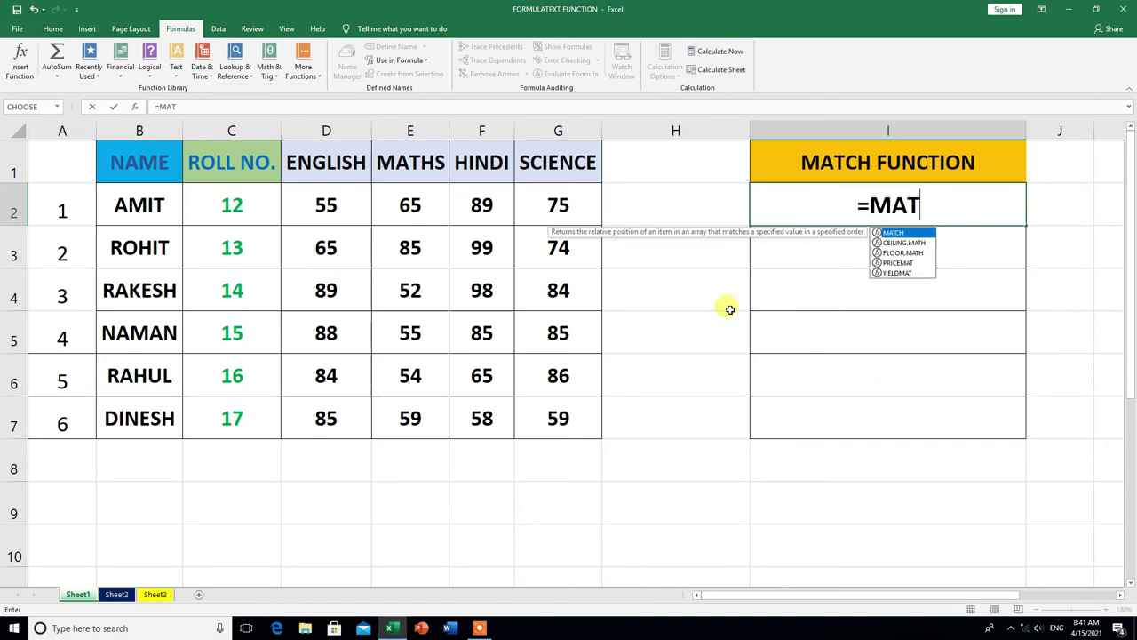
pyautogui.doubleClick(908, 233)
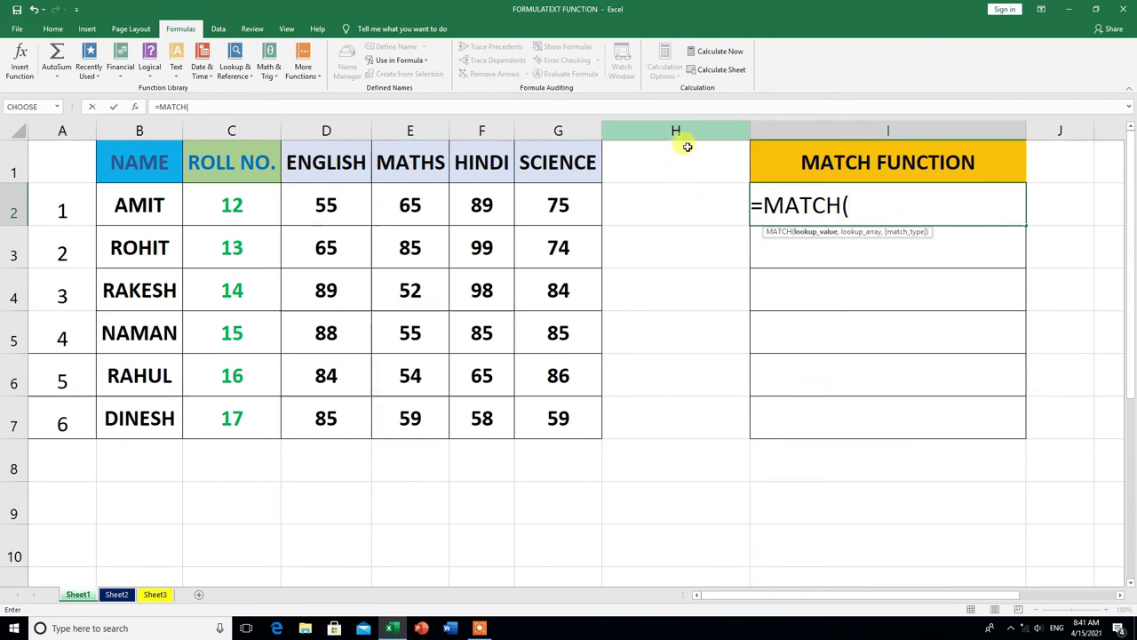
pyautogui.click(683, 207)
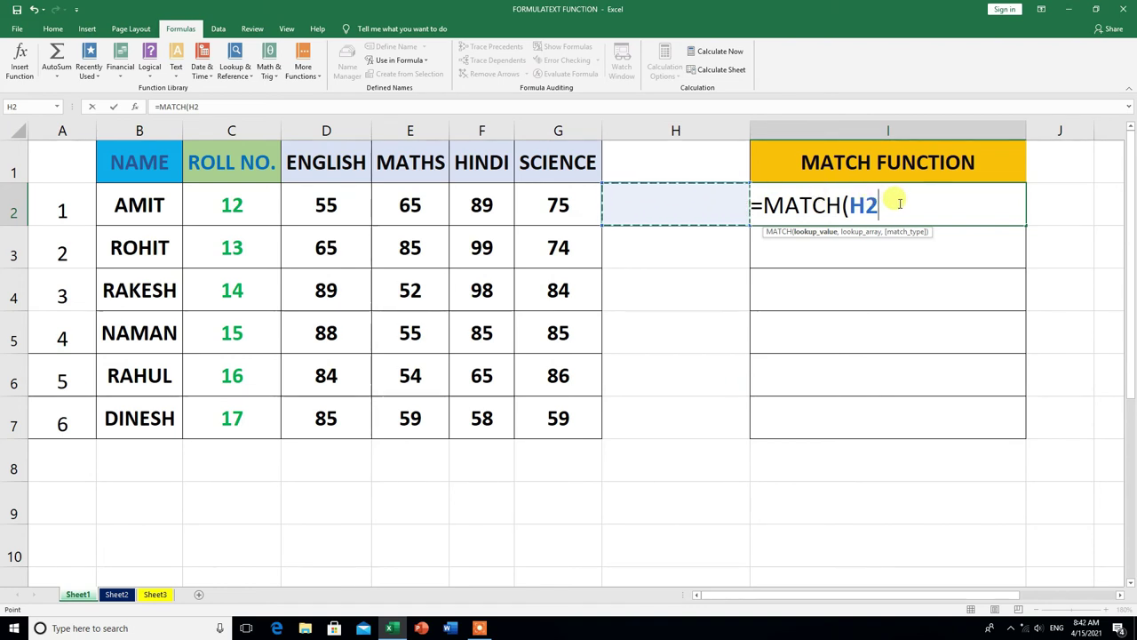
pyautogui.write(',')
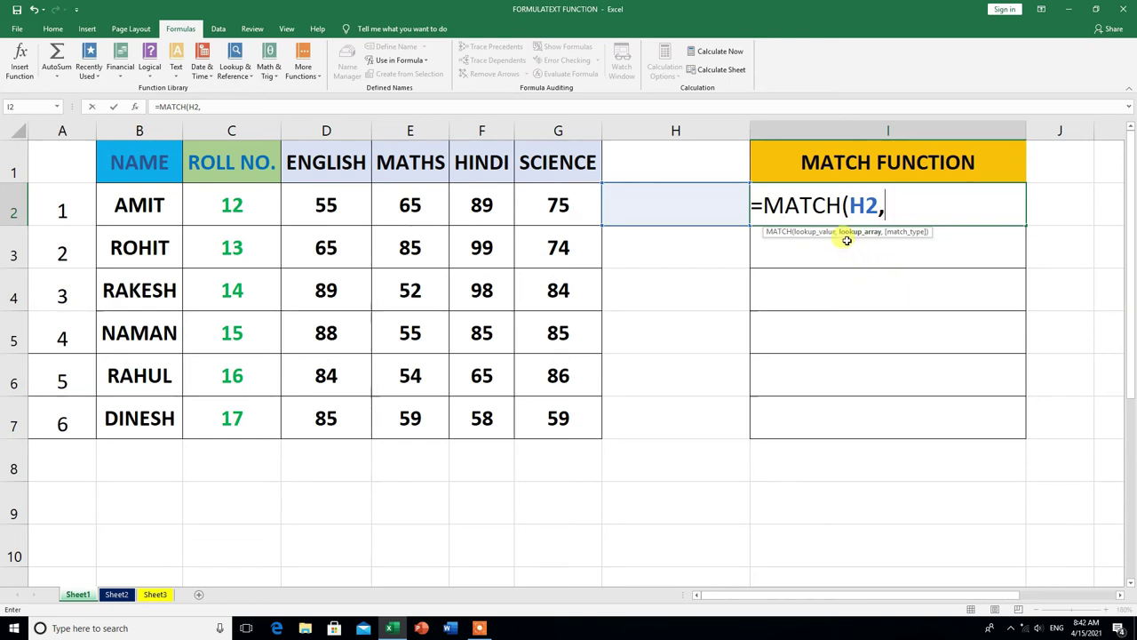
# Step: Finish I2 as =MATCH(H2,B2:B7,0) with exact match
pyautogui.click(127, 196)
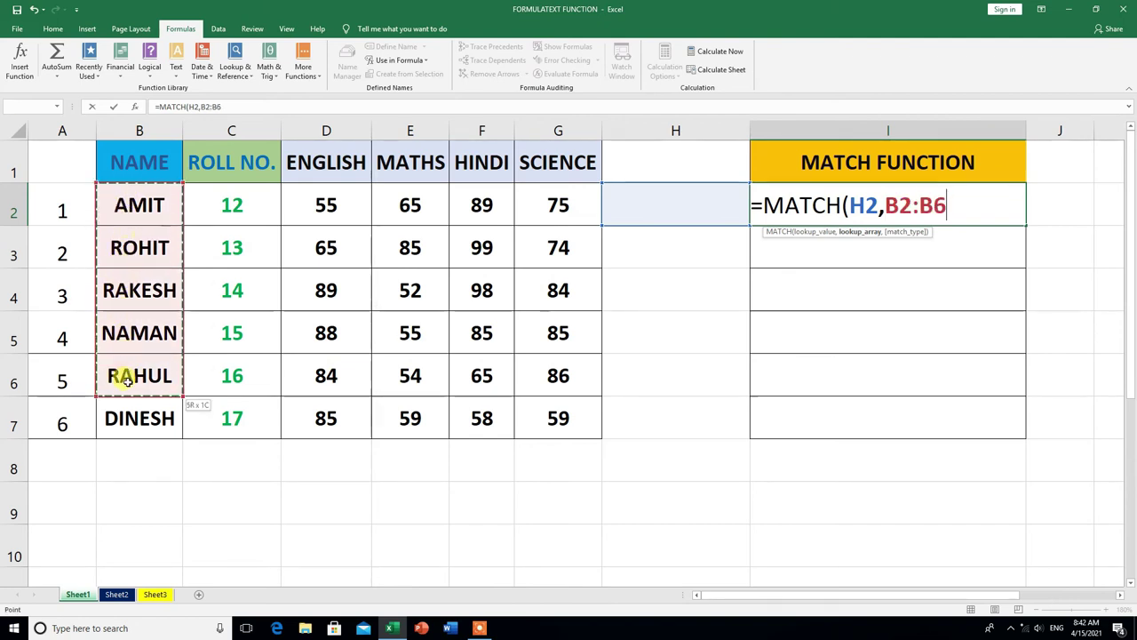
pyautogui.moveTo(127, 197); pyautogui.dragTo(134, 418)
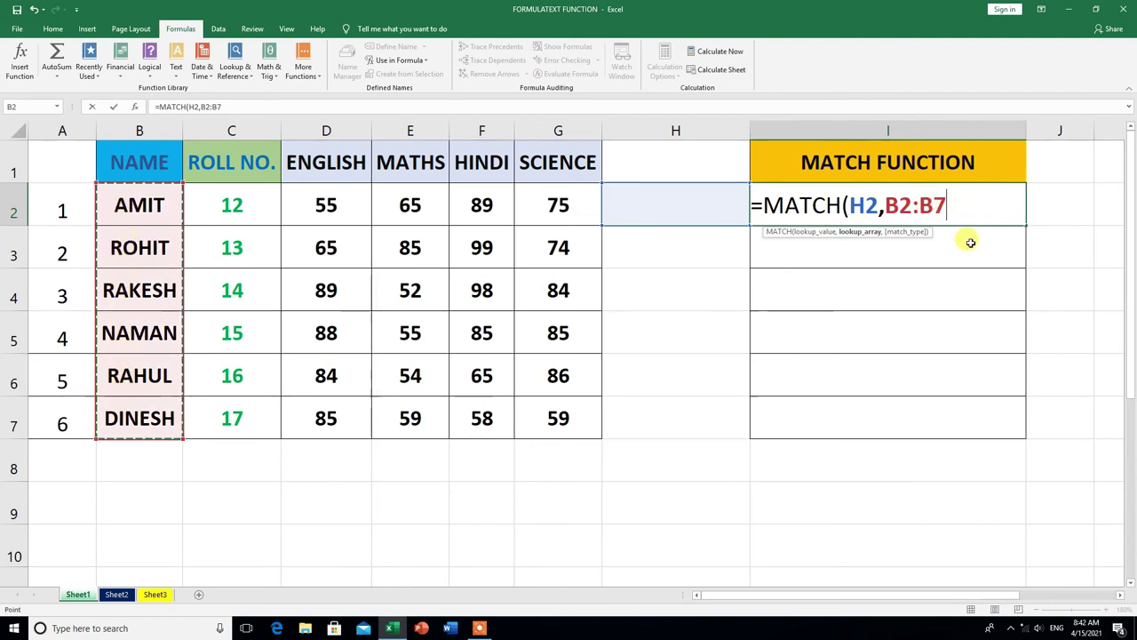
pyautogui.write(',')
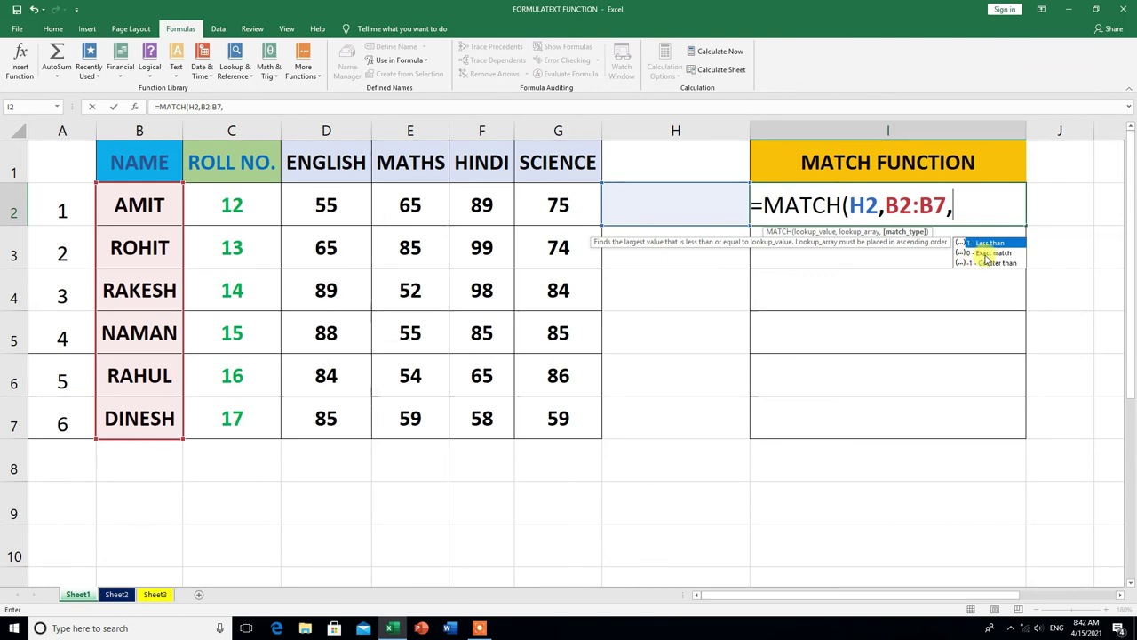
pyautogui.doubleClick(988, 253)
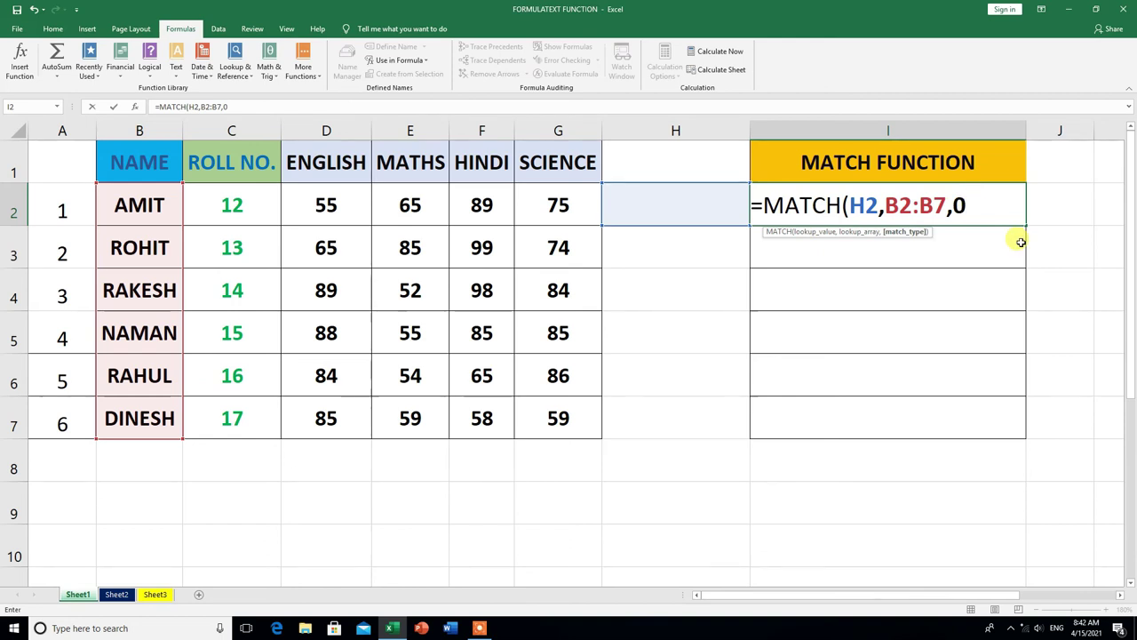
pyautogui.write(')')
pyautogui.press('Return')
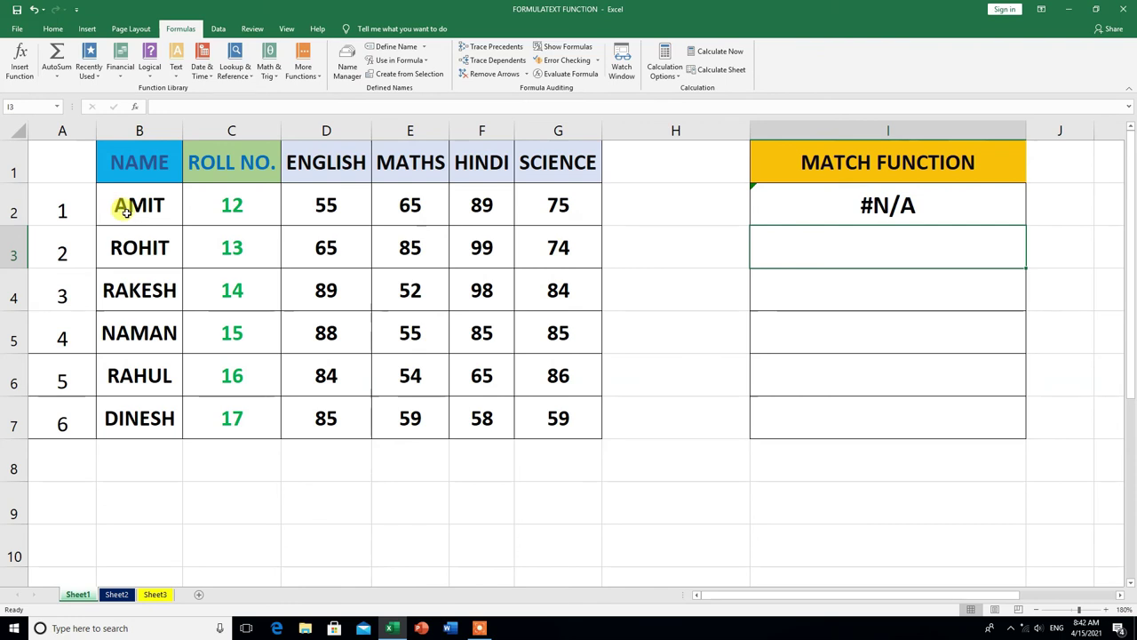
# Step: Look up AMIT, ROHIT, then DINESH in H2; I2 returns 6 for DINESH
pyautogui.click(672, 206)
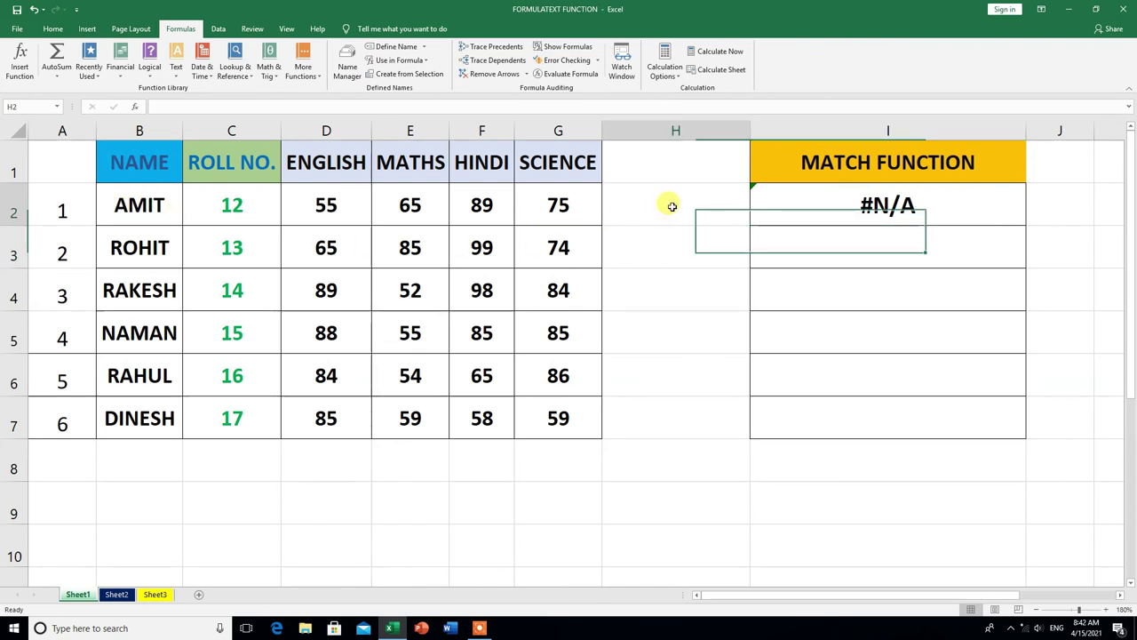
pyautogui.write('AMIT')
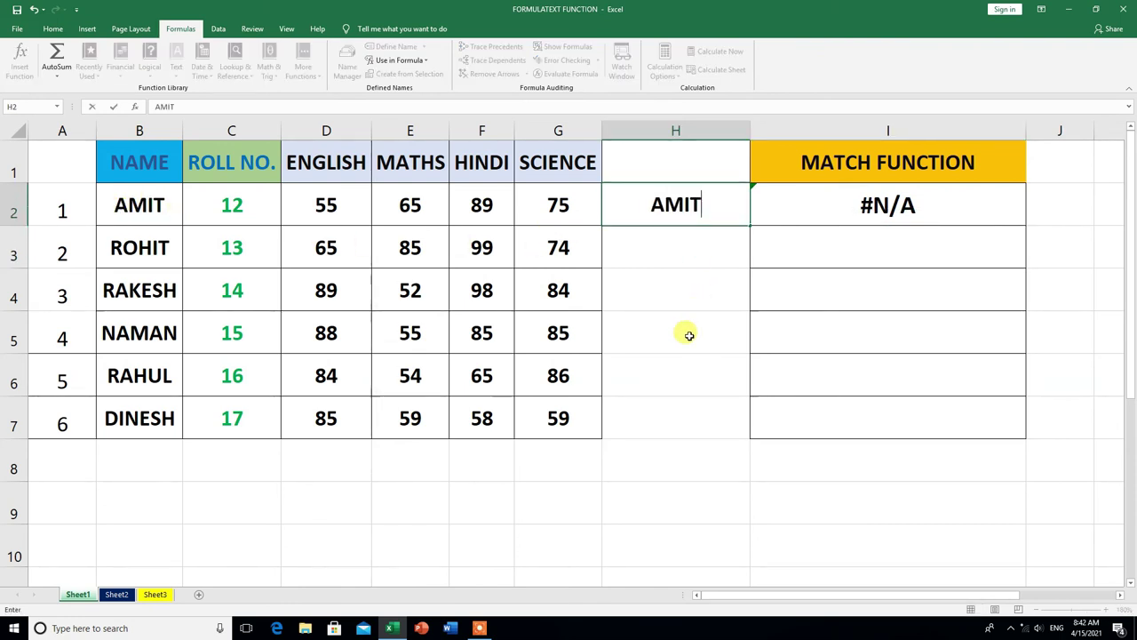
pyautogui.press('Return')
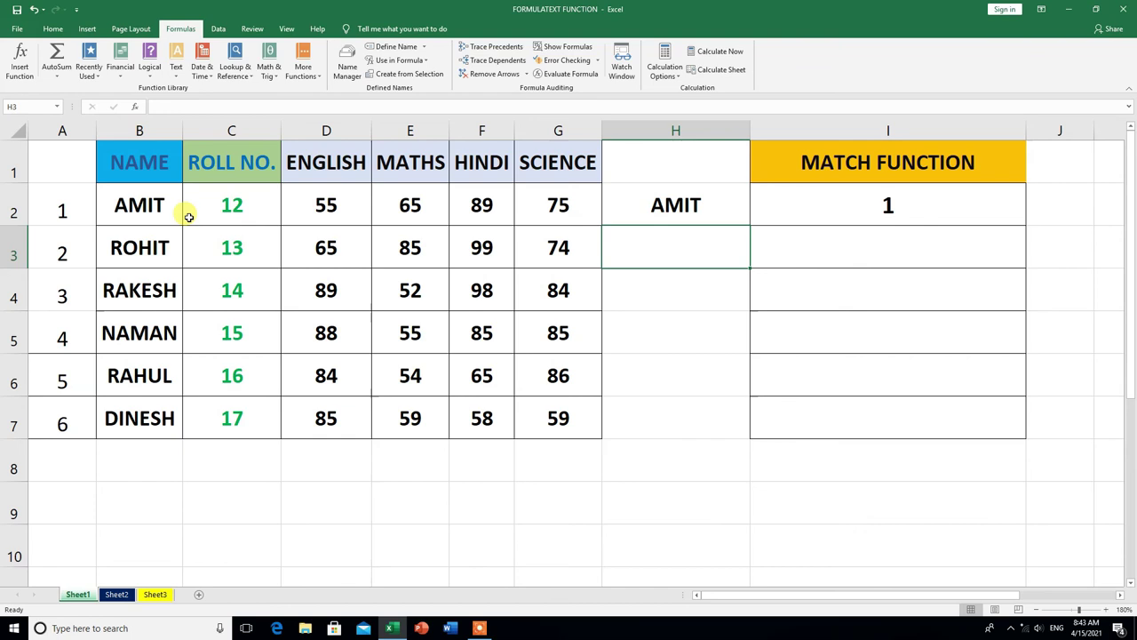
pyautogui.click(680, 206)
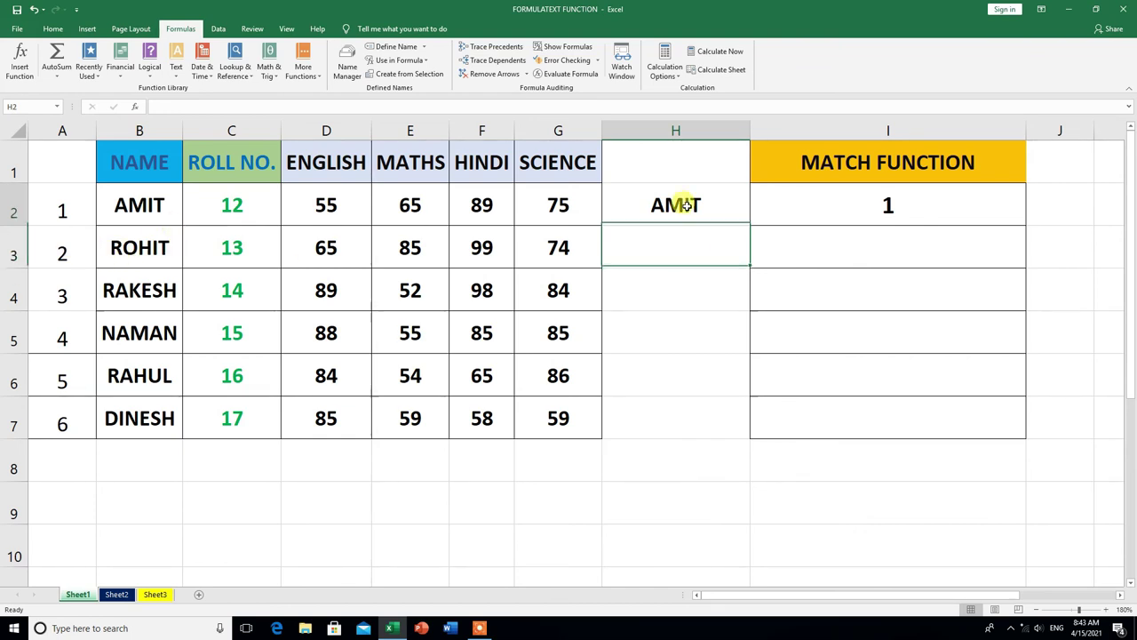
pyautogui.write('ROHIT')
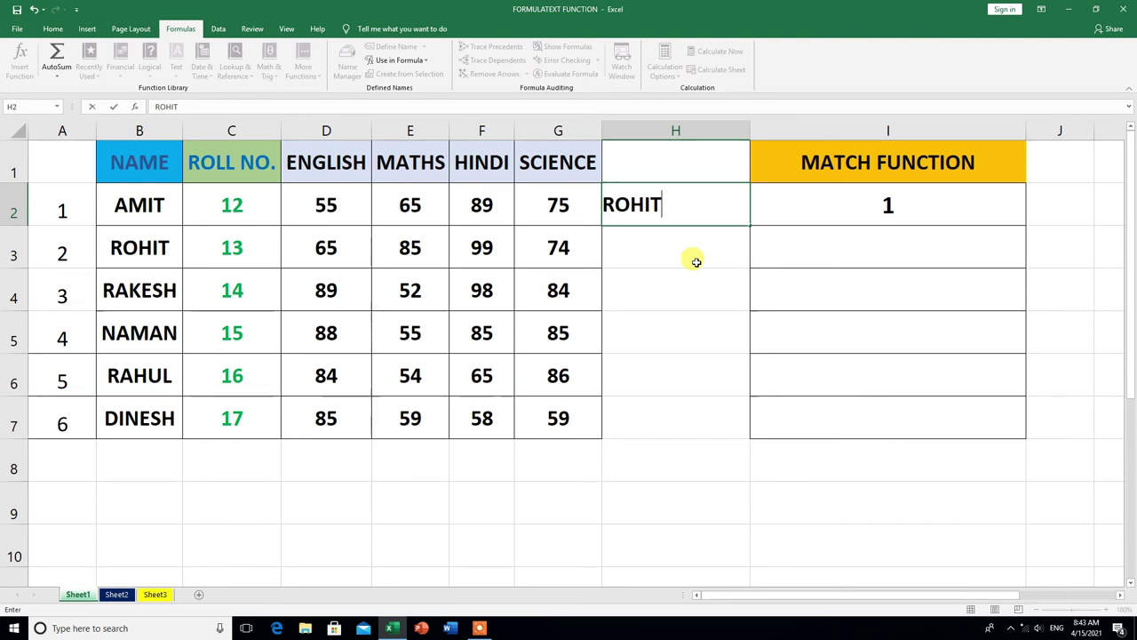
pyautogui.press('Return')
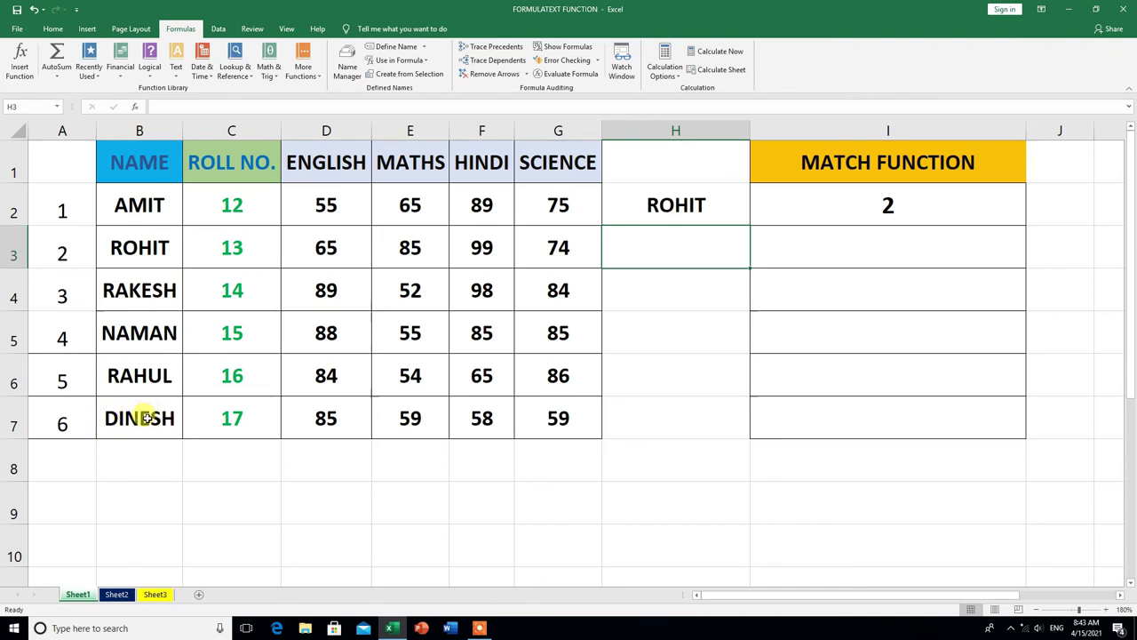
pyautogui.click(702, 203)
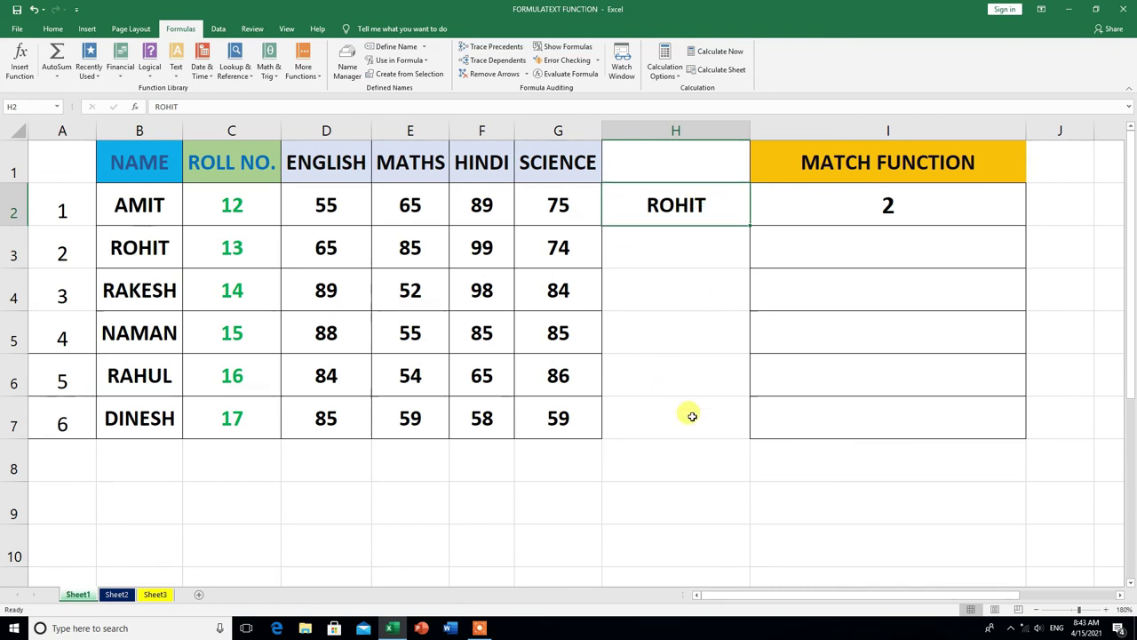
pyautogui.write('DINESH')
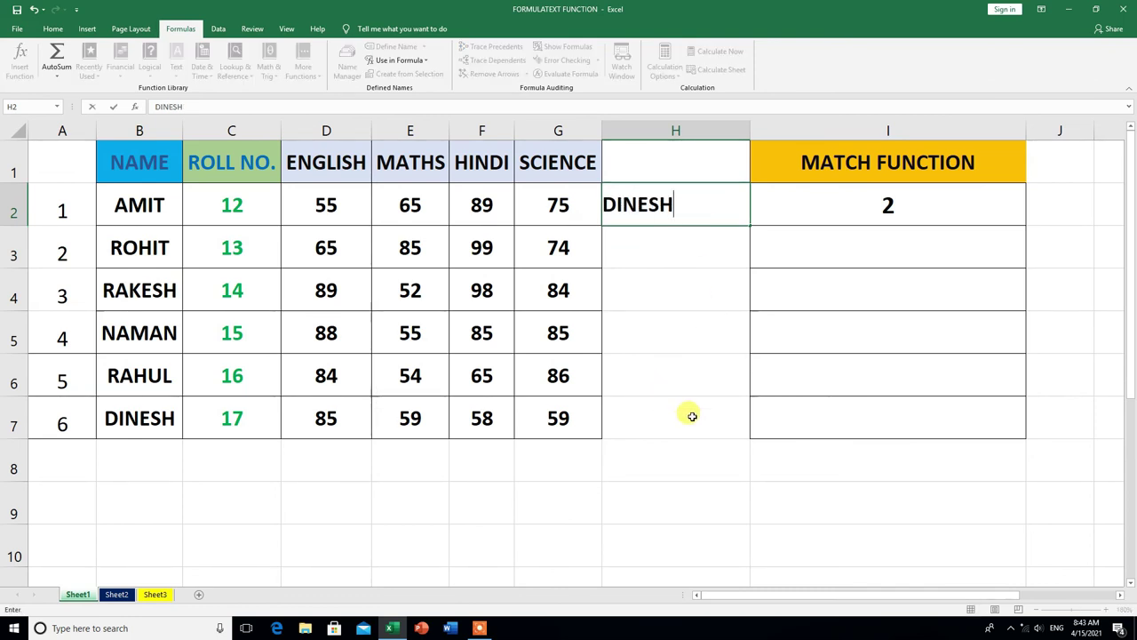
pyautogui.press('Return')
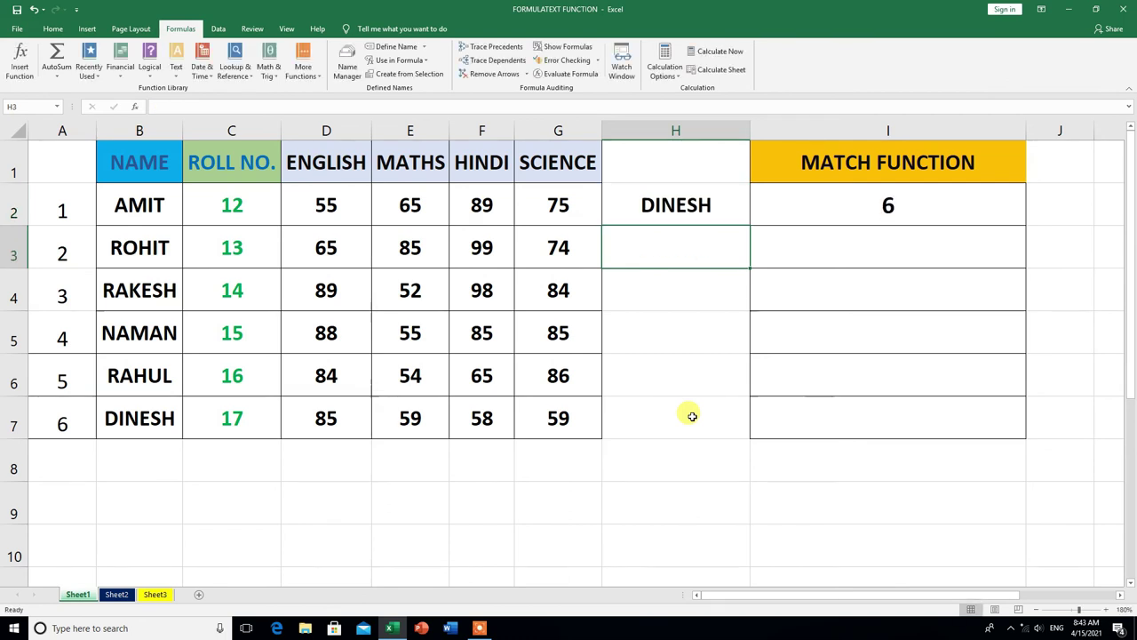